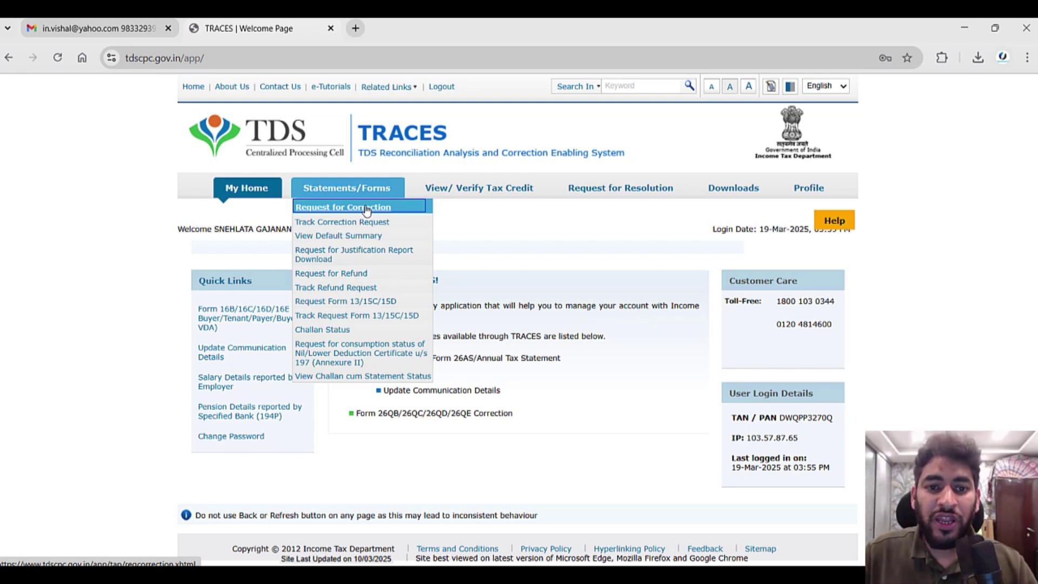
Choose a 26QB Correction on the Request for Correction page and proceed to its checklist.
left_click(367, 211)
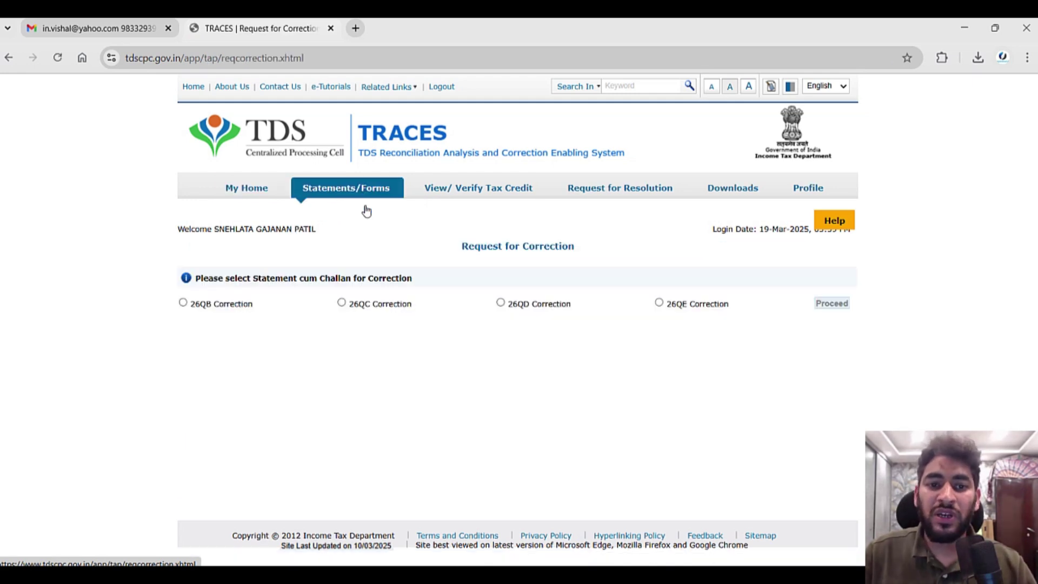
left_click(183, 303)
left_click(822, 308)
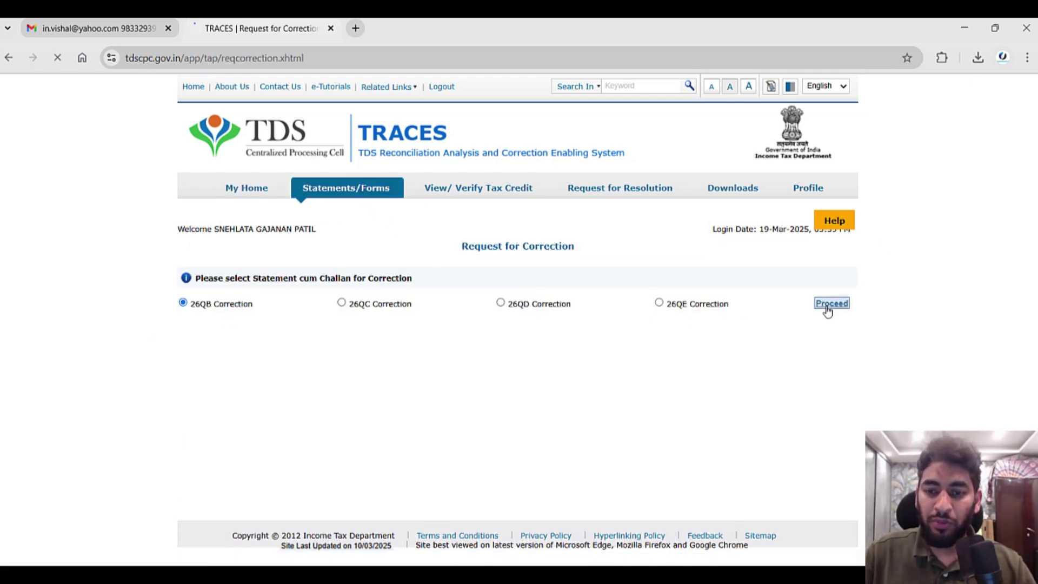
Proceed past the 26QB checklist and acknowledge the AO-approval notice.
scroll(817, 313, "down", 2)
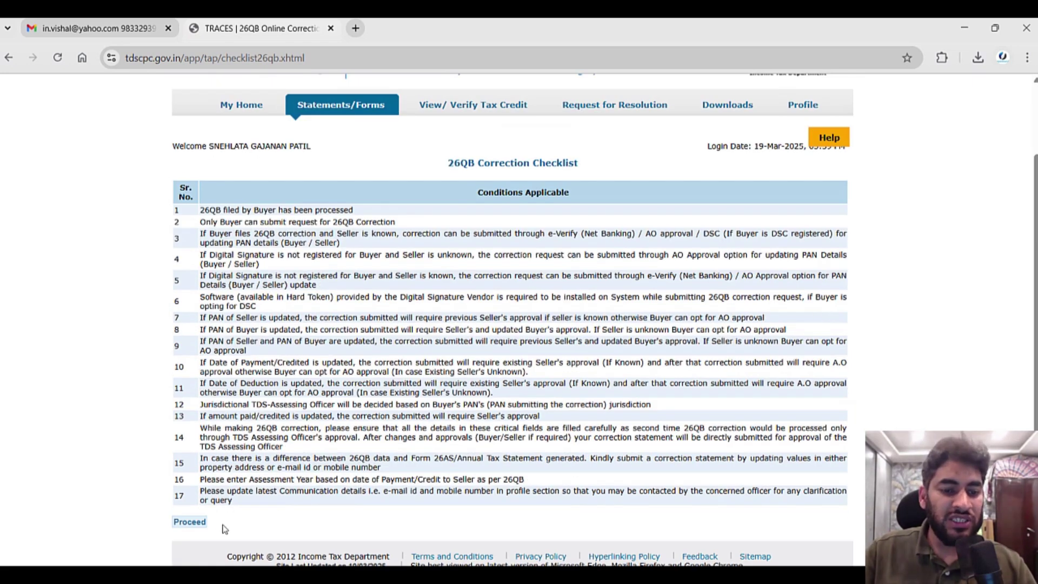
left_click(197, 523)
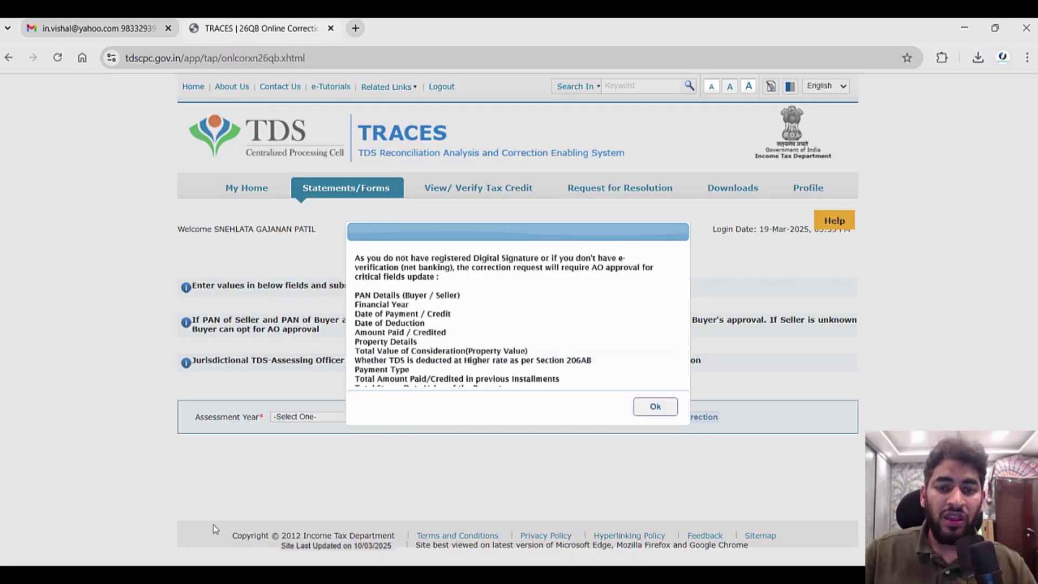
left_click_drag(377, 258, 523, 258)
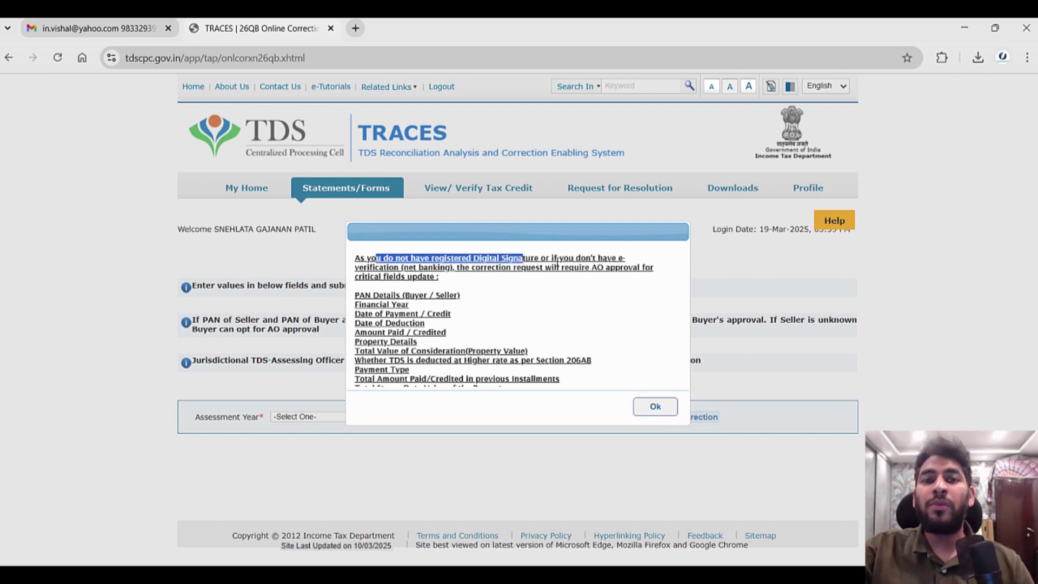
left_click(655, 406)
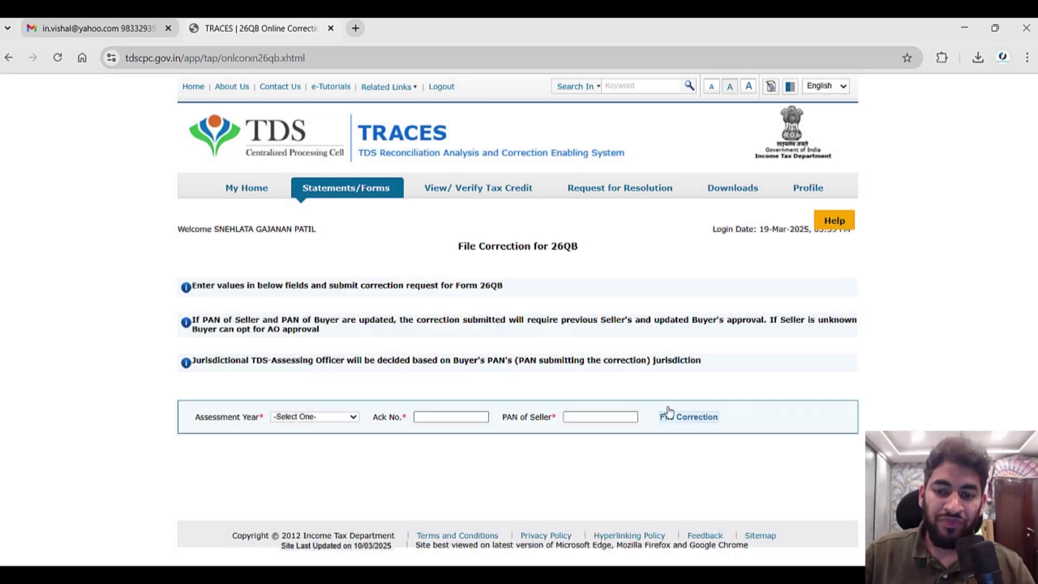
Set the Assessment Year to 2025-26.
left_click(312, 417)
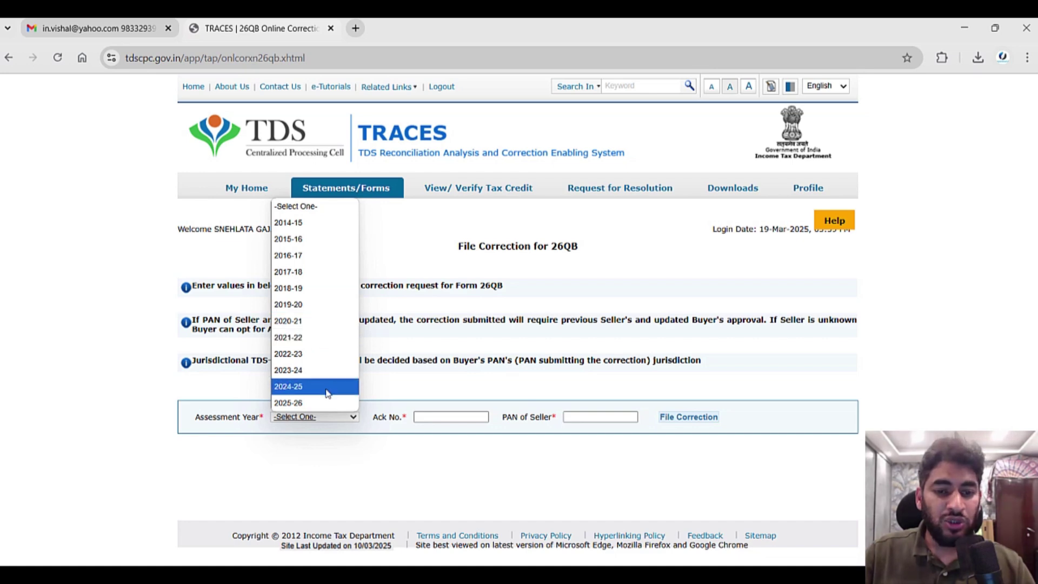
left_click(312, 386)
left_click(330, 415)
left_click(327, 403)
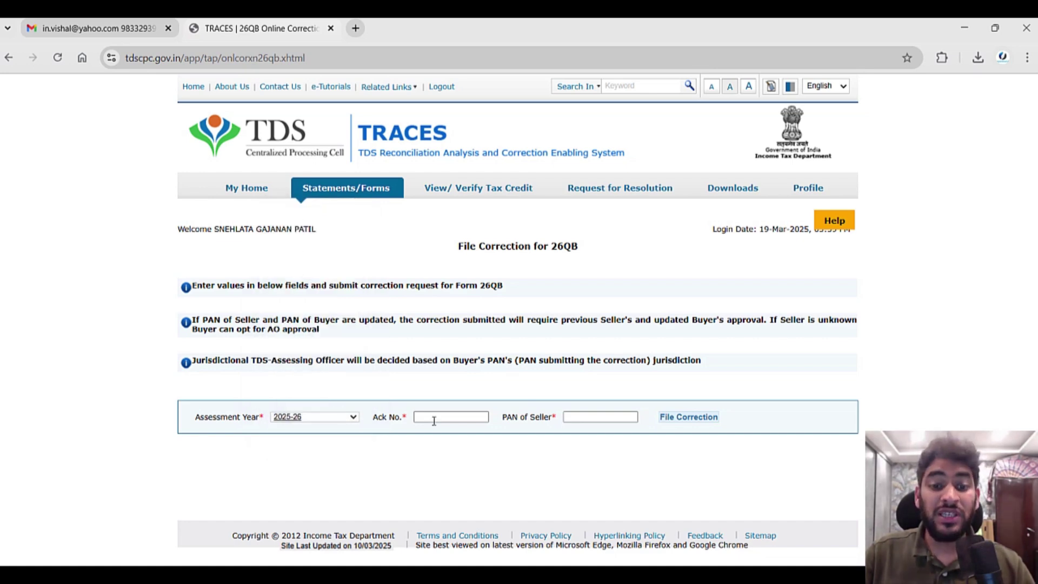
Copy the acknowledgement number from the Notepad notes into the Ack No. field.
mouse_move(729, 574)
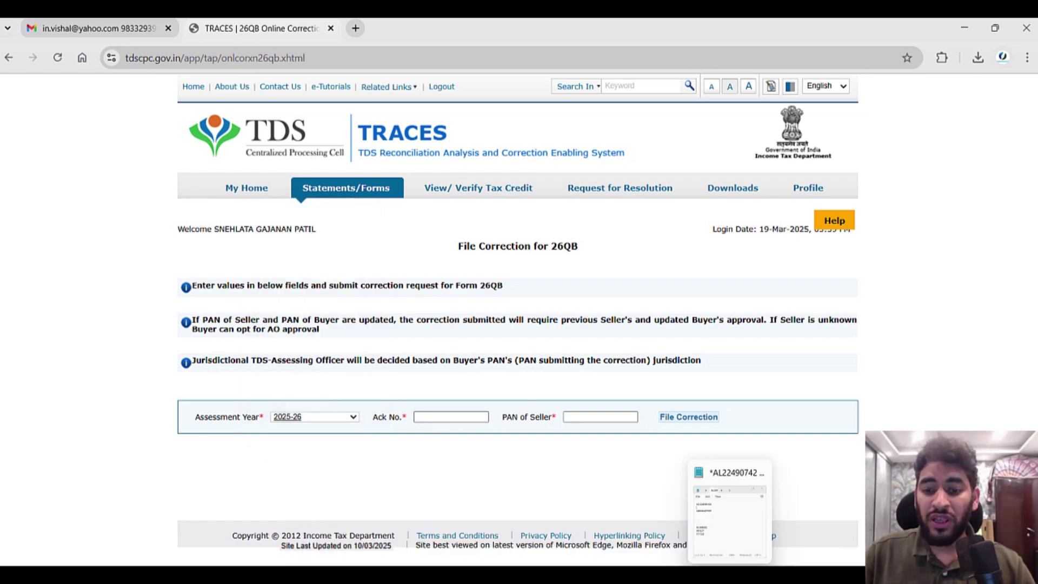
left_click(730, 543)
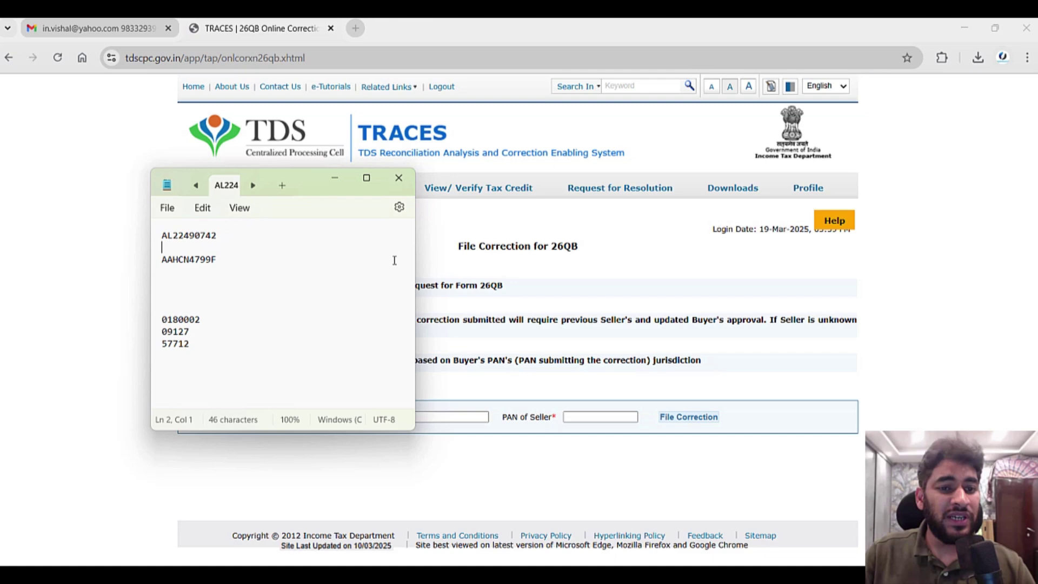
double_click(191, 235)
key("ctrl+c")
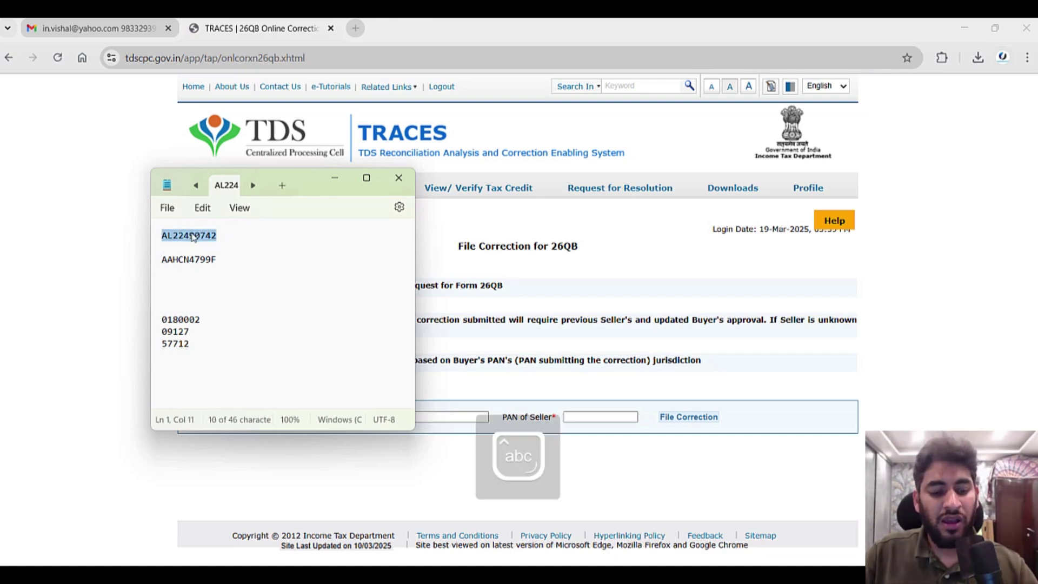
key("alt+Tab")
left_click(429, 416)
key("ctrl+v")
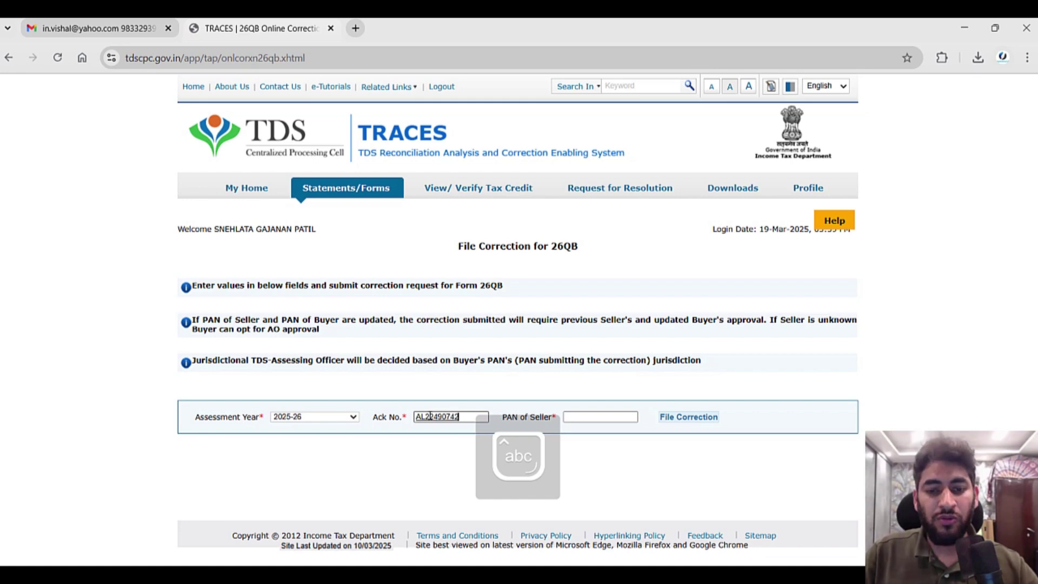
Paste the seller's PAN into PAN of Seller and file the correction request.
key("alt+Tab")
double_click(199, 260)
key("alt+Tab")
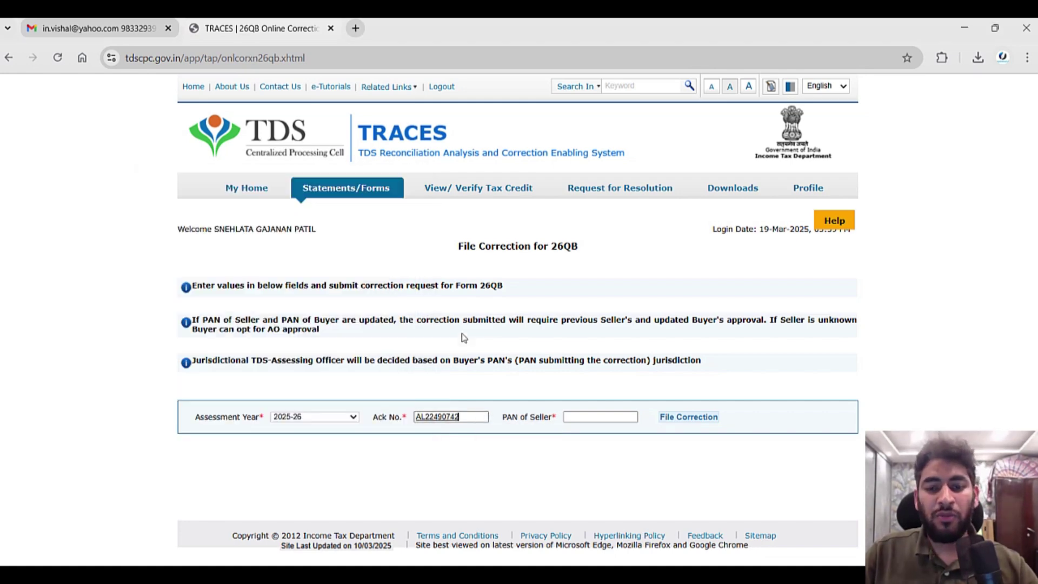
left_click(589, 416)
key("ctrl+v")
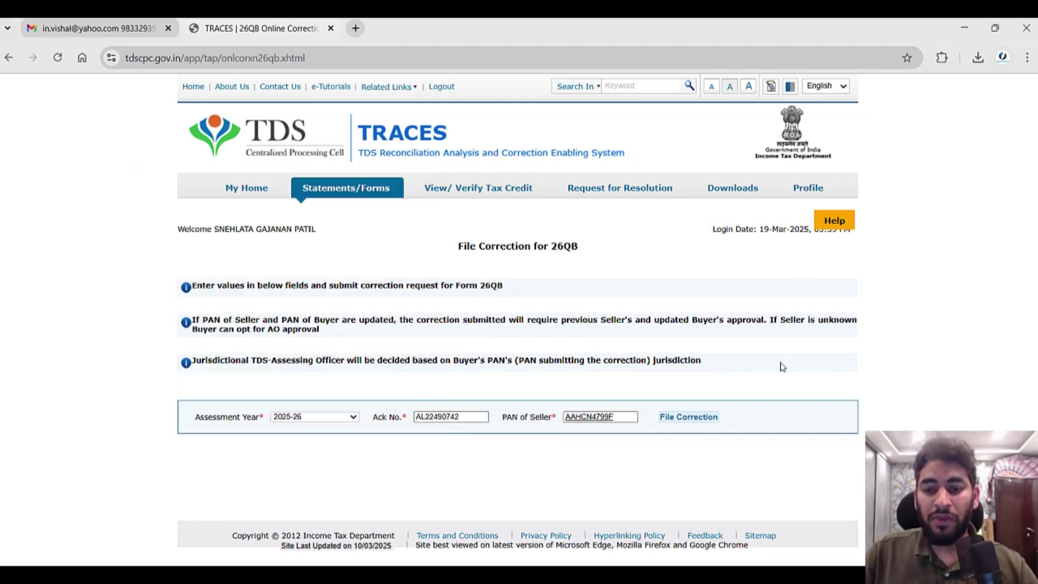
left_click(689, 417)
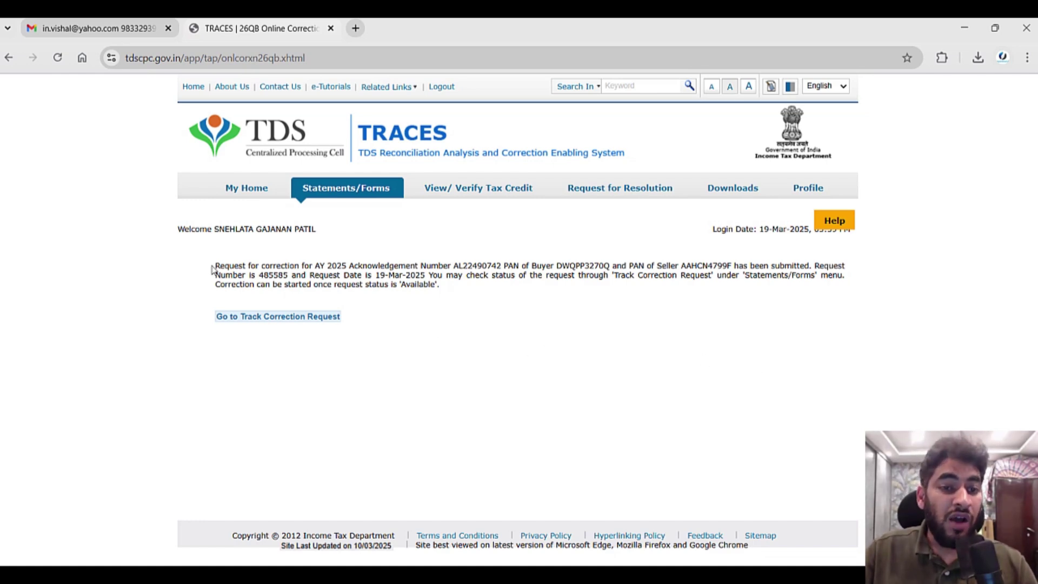
Open Track Correction Request with View All, showing the 26QB request dated 19-Mar-2025 as Requested.
left_click_drag(214, 267, 427, 283)
left_click(440, 348)
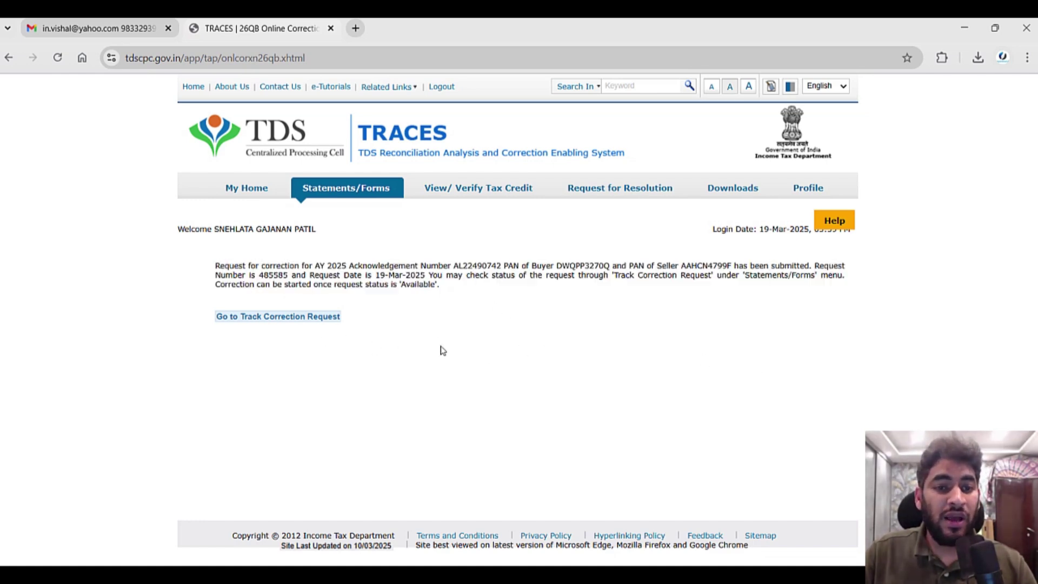
mouse_move(337, 189)
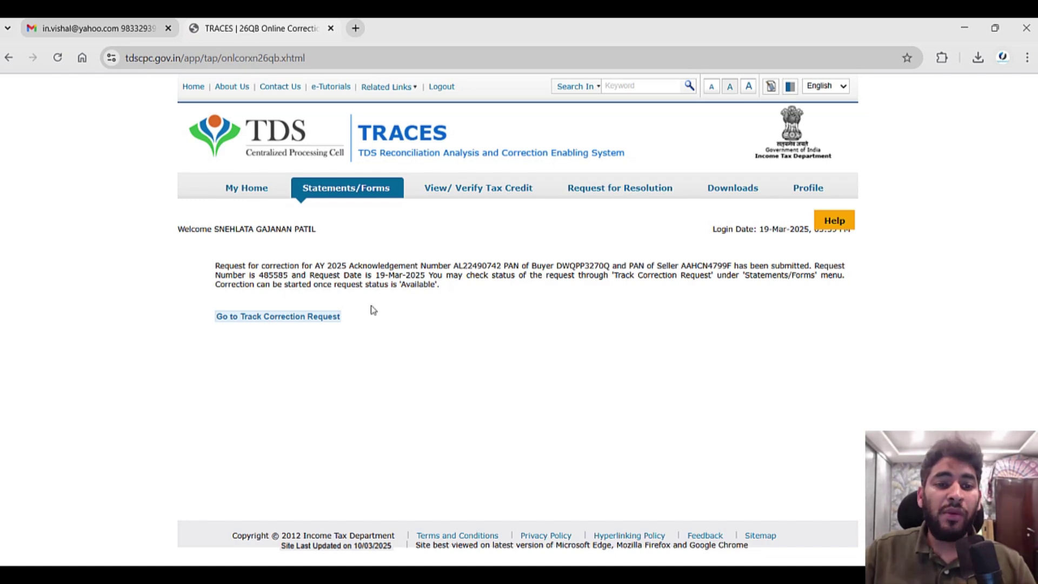
left_click(316, 320)
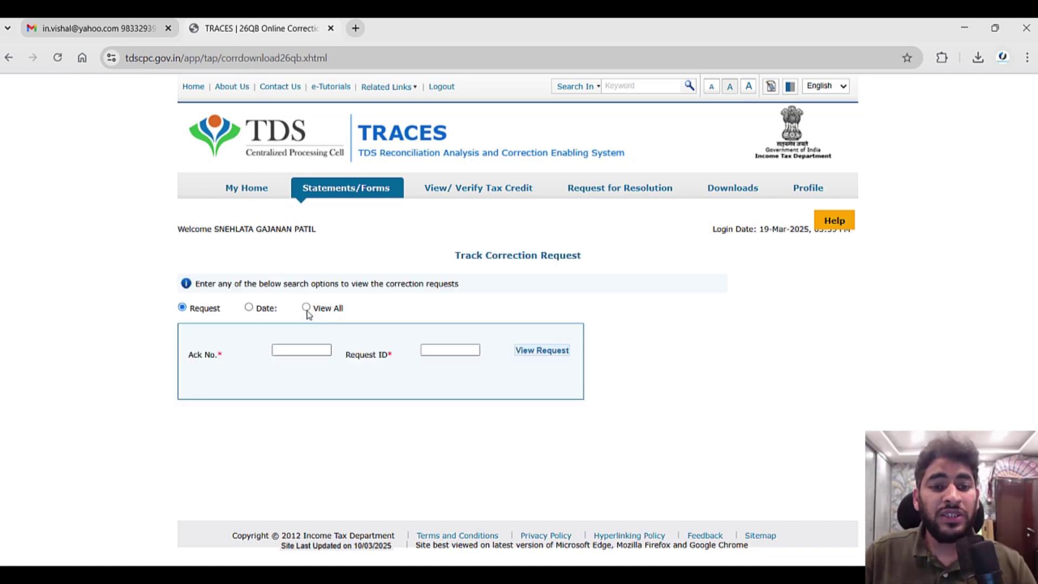
left_click(306, 307)
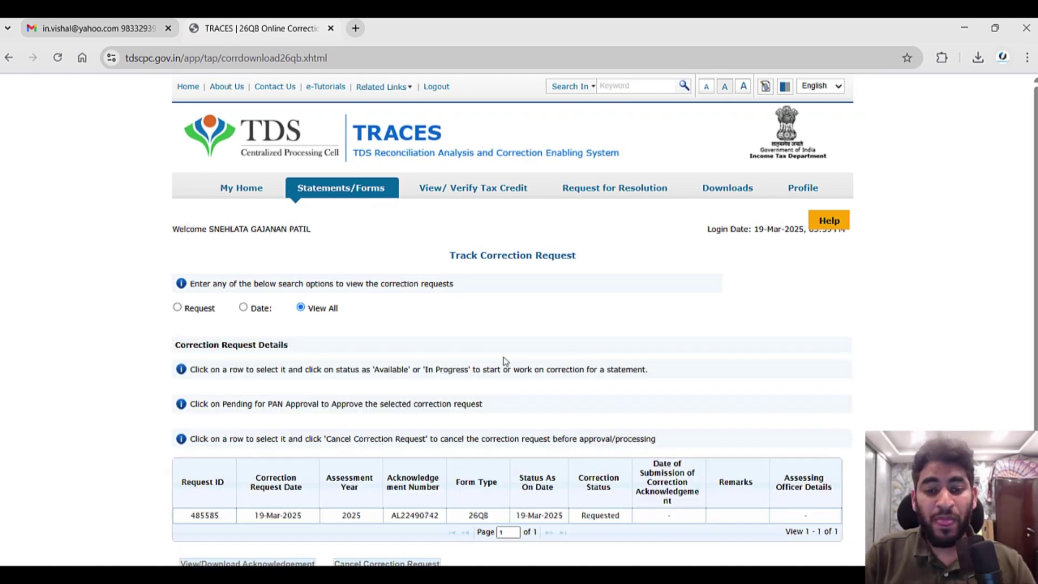
scroll(505, 361, "down", 1)
mouse_move(400, 152)
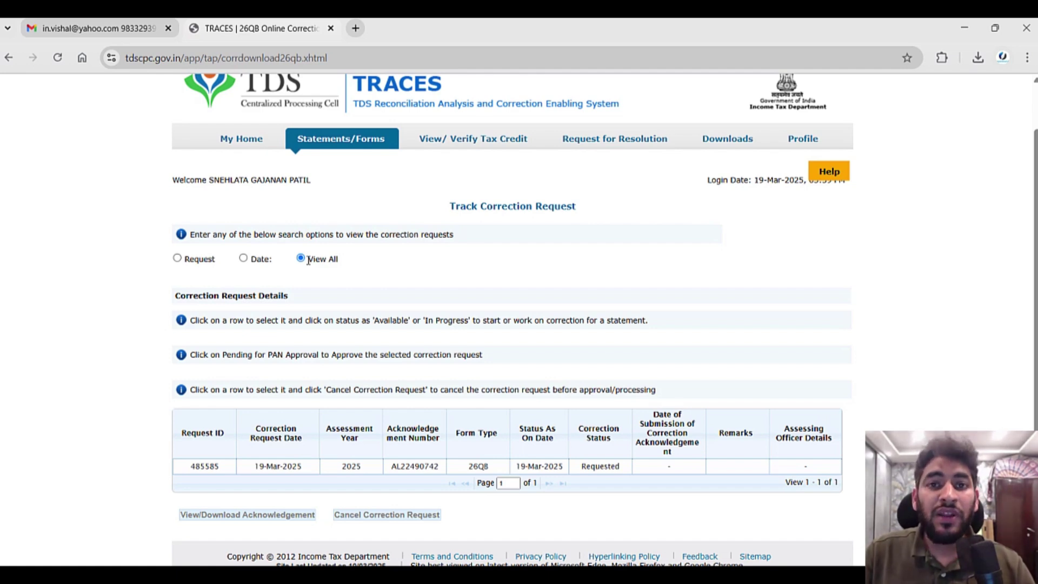
Reopen Track Correction Request with View All to find the 26QB request marked Available.
mouse_move(731, 576)
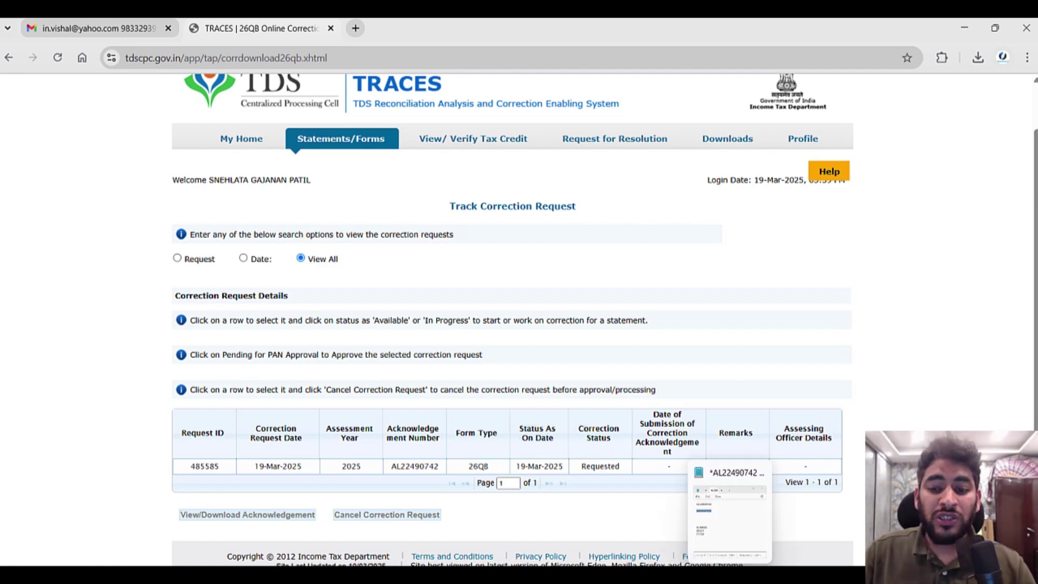
left_click(754, 532)
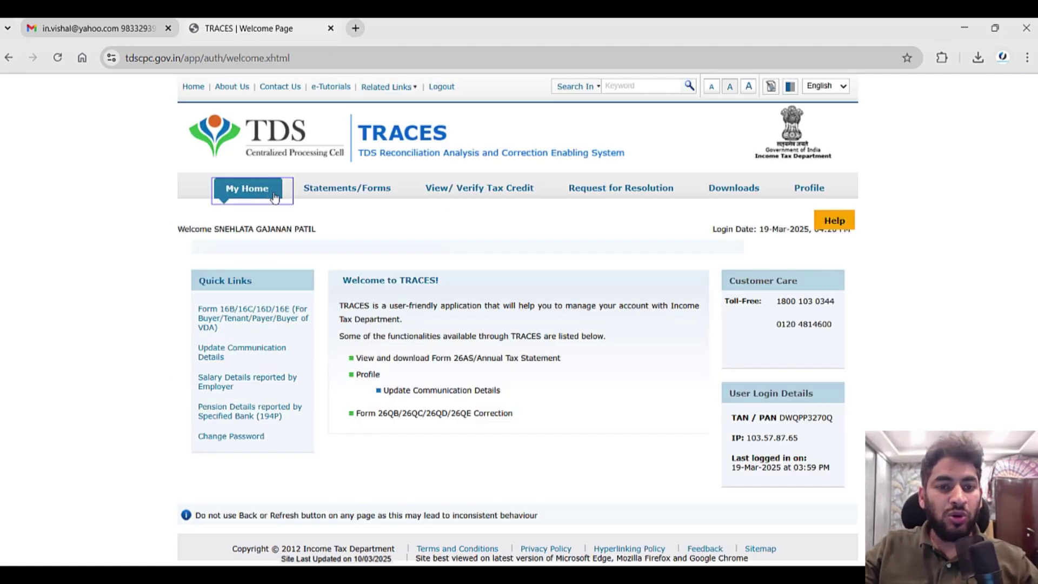
mouse_move(342, 199)
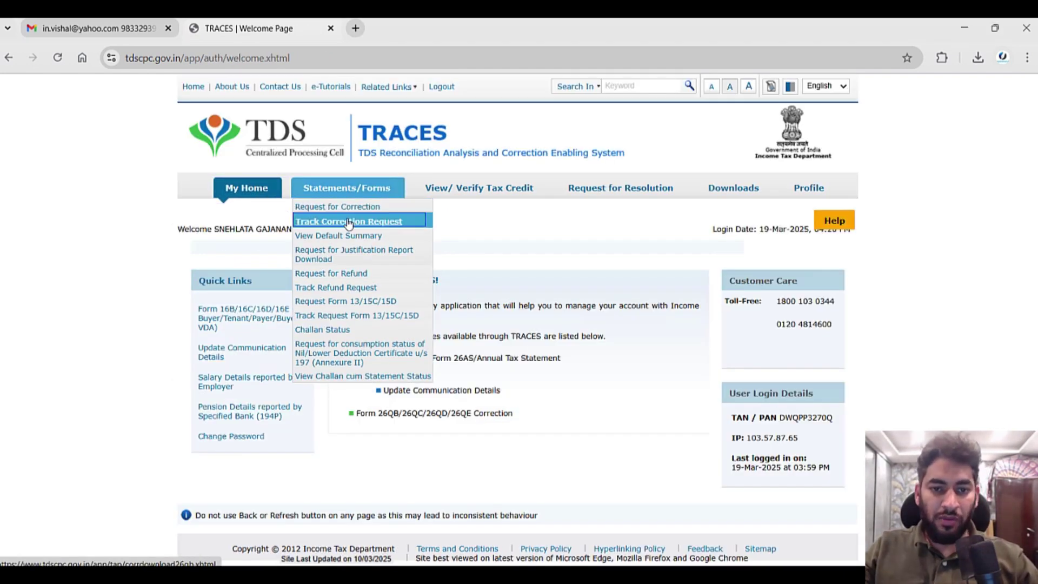
left_click(349, 222)
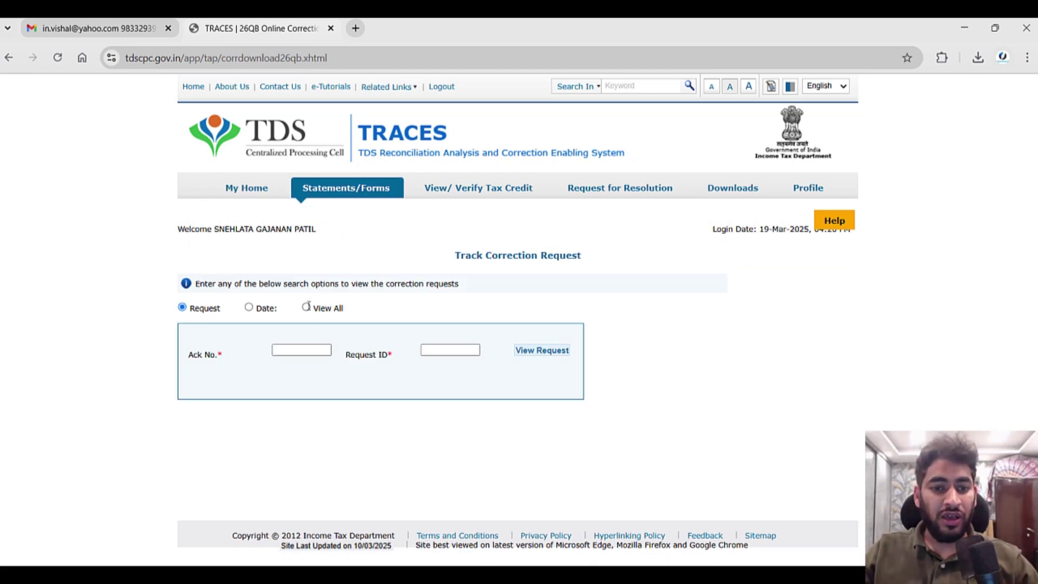
left_click(306, 308)
scroll(464, 370, "down", 1)
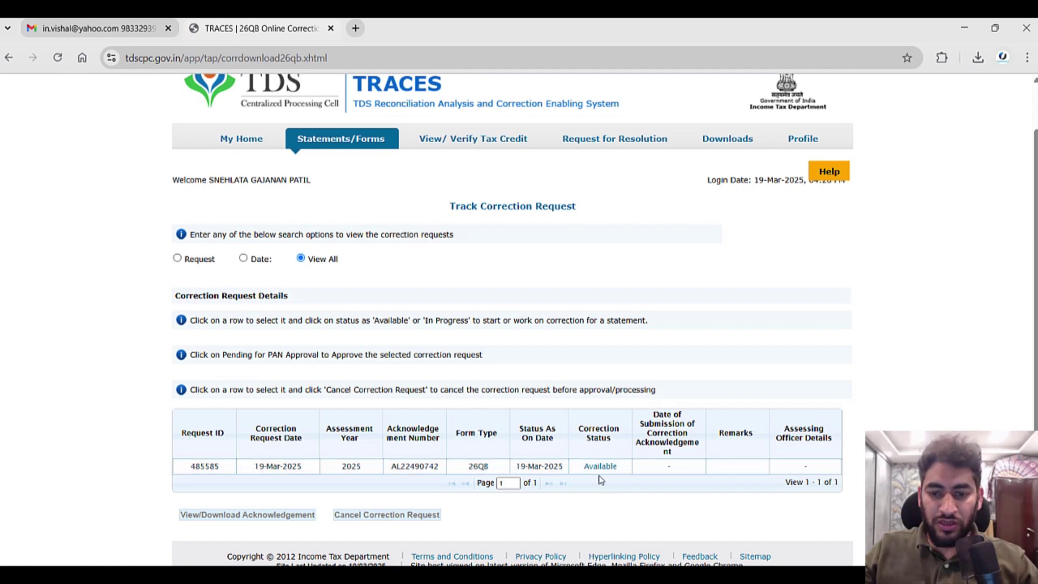
mouse_move(287, 136)
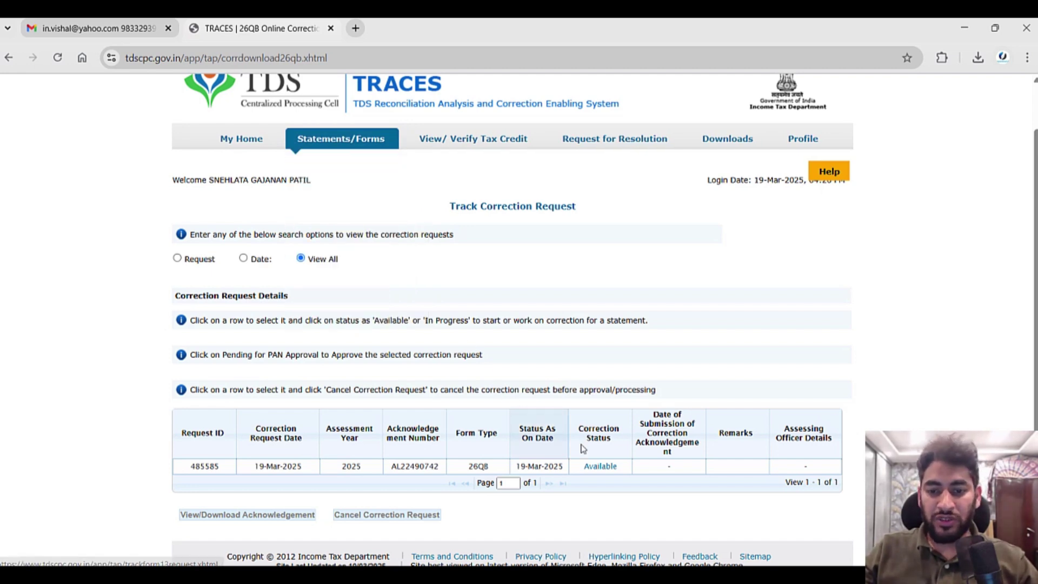
Start work on the Available request and dismiss the AO-approval notice about critical fields.
left_click(608, 468)
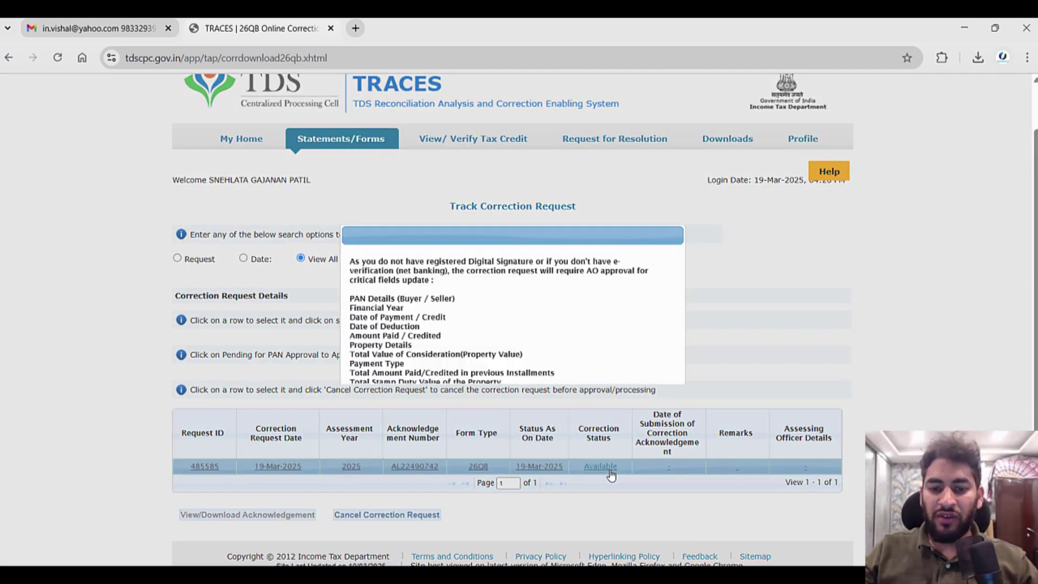
left_click_drag(407, 271, 595, 343)
left_click(587, 322)
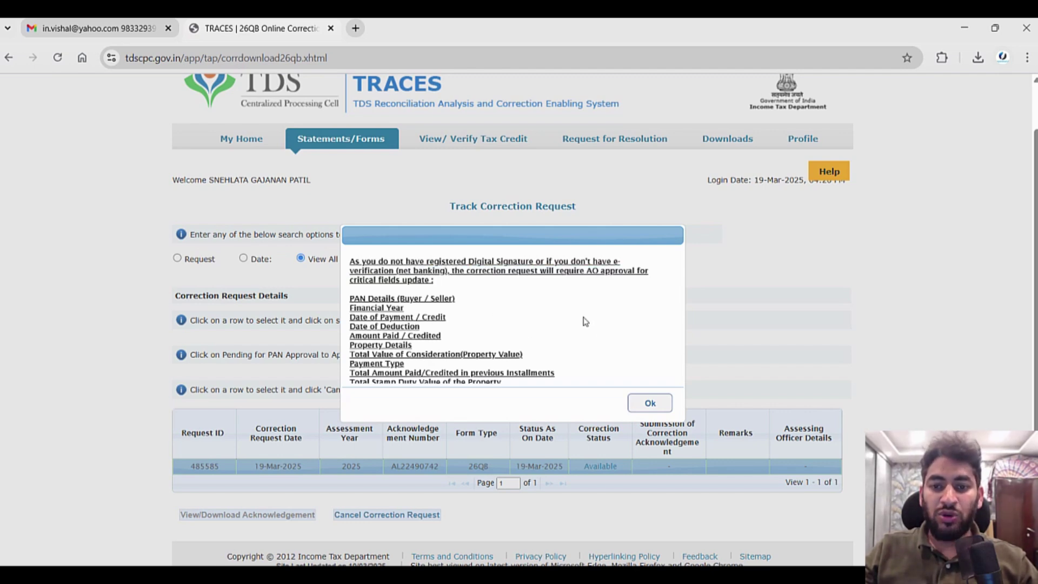
left_click(651, 403)
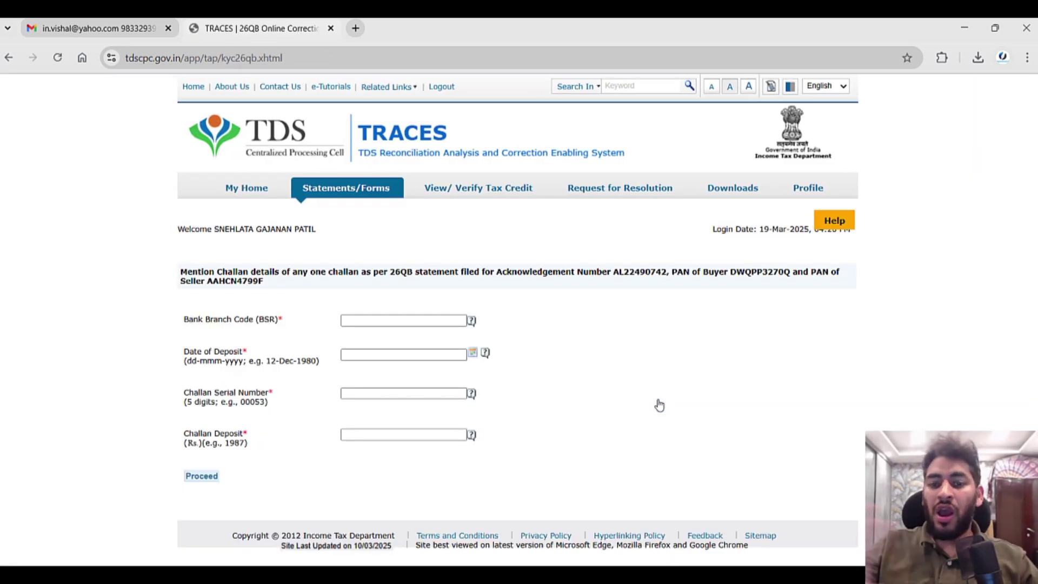
Enter BSR code 0180002 from the notes into the bank branch code field.
mouse_move(774, 577)
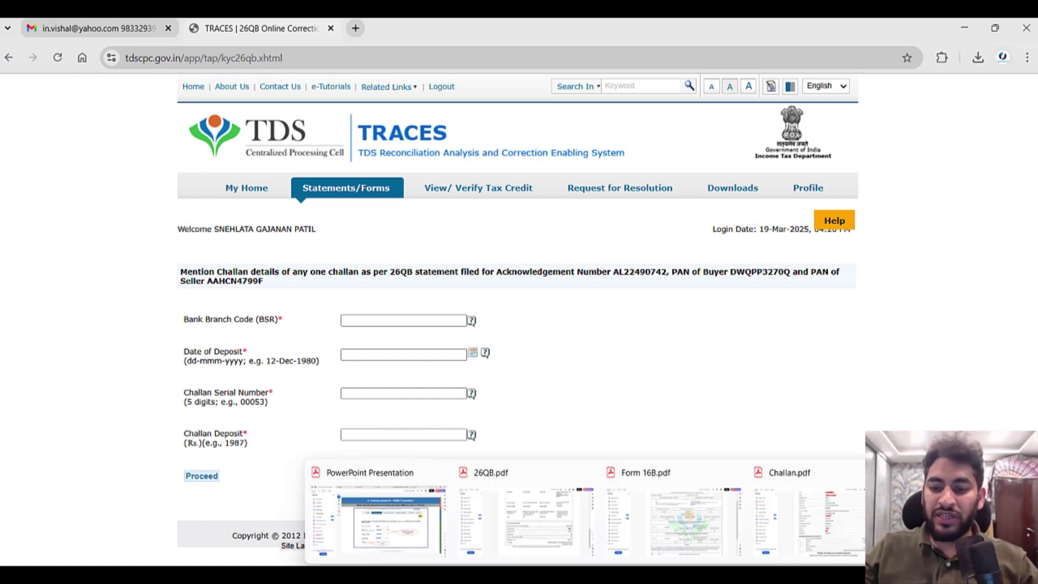
left_click(731, 575)
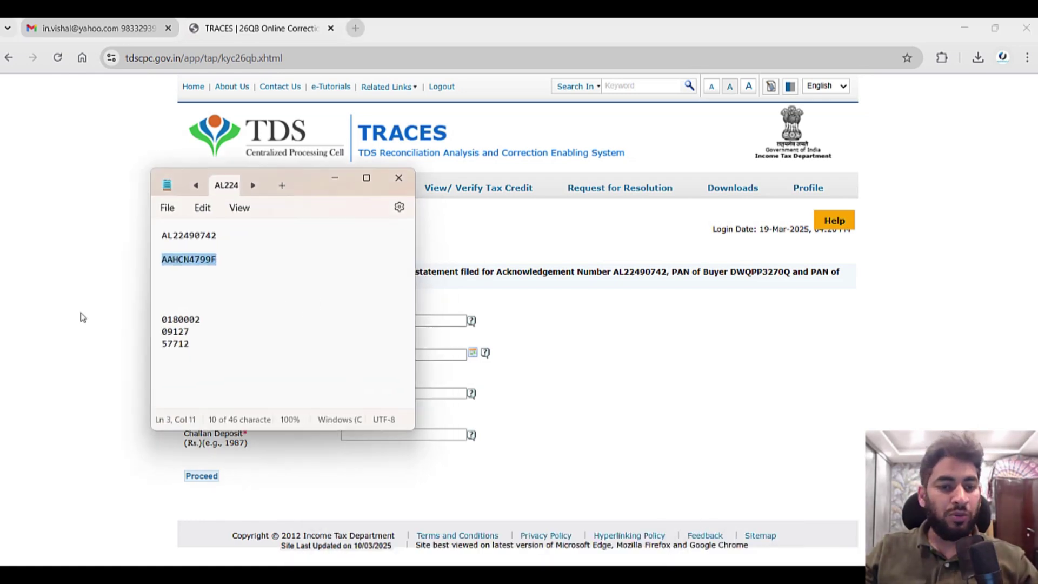
double_click(179, 318)
key("alt+Tab")
left_click(362, 320)
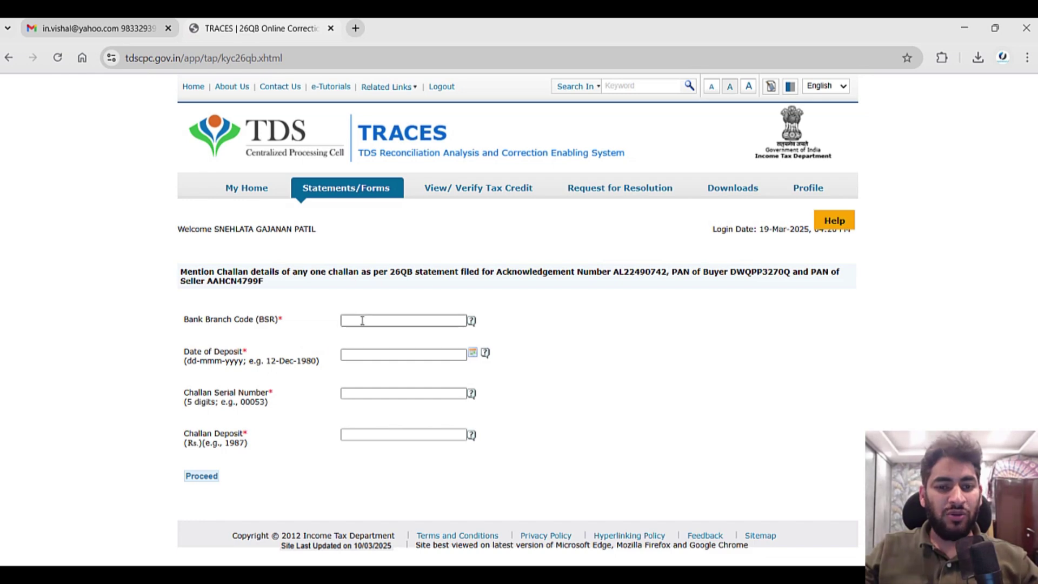
key("alt+Tab")
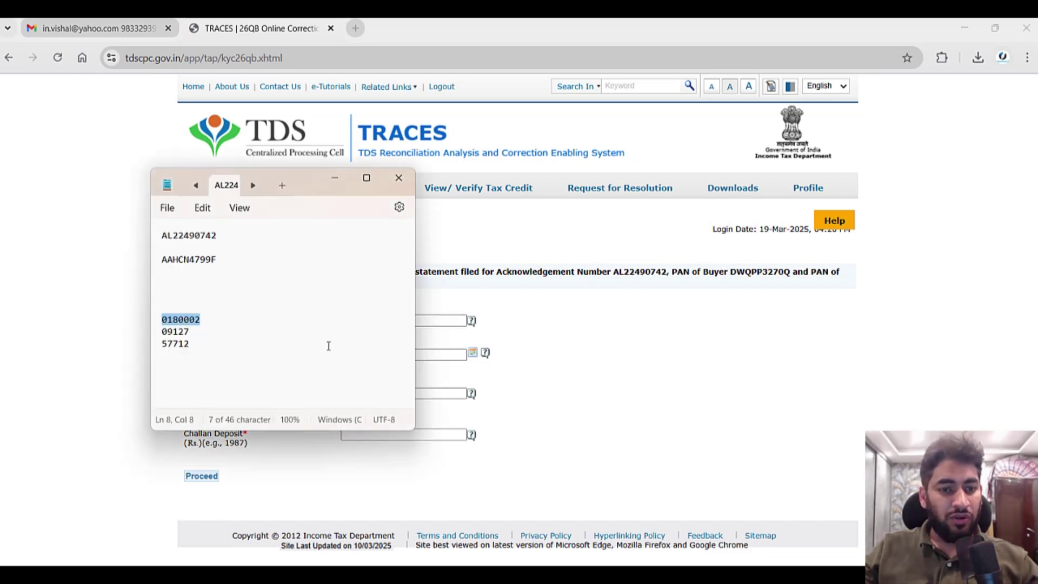
Check the deposit details, dated 30-Jan-2025, on the challan receipt PDF.
mouse_move(678, 565)
left_click(855, 470)
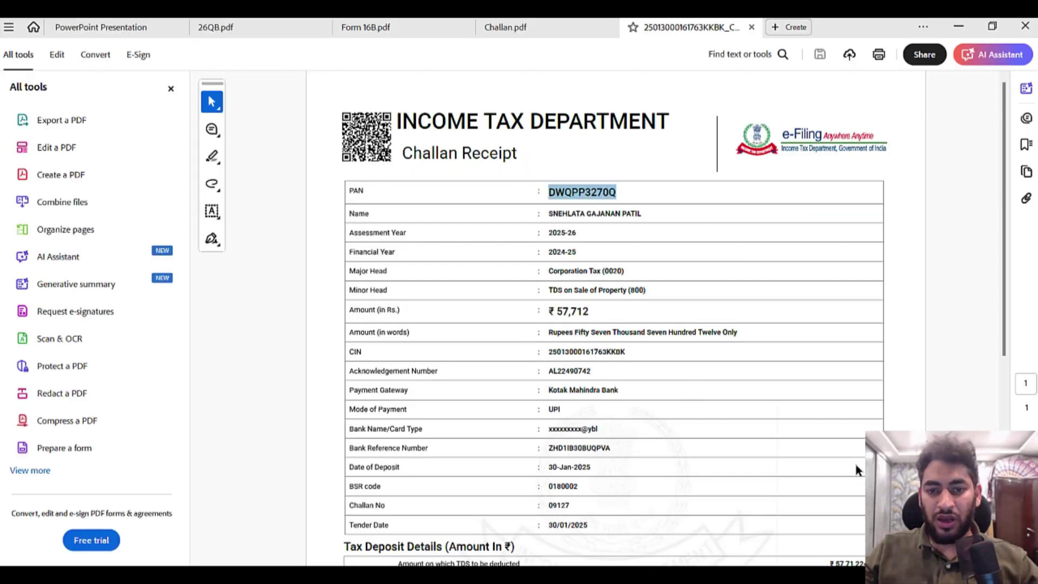
scroll(686, 381, "down", 2)
key("alt+Tab")
key("alt+Tab")
key("Tab")
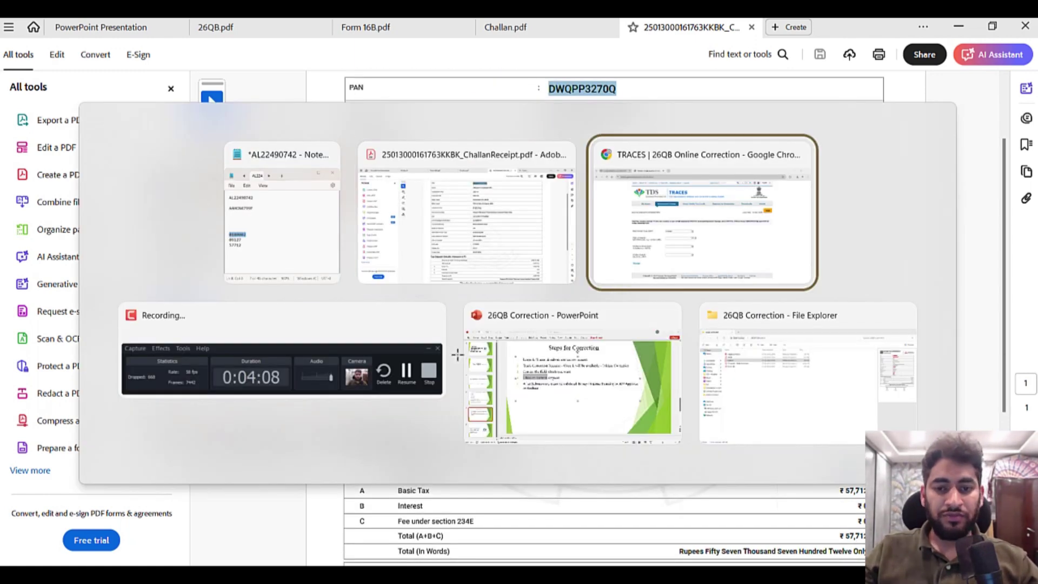
key("alt+Tab")
double_click(172, 331)
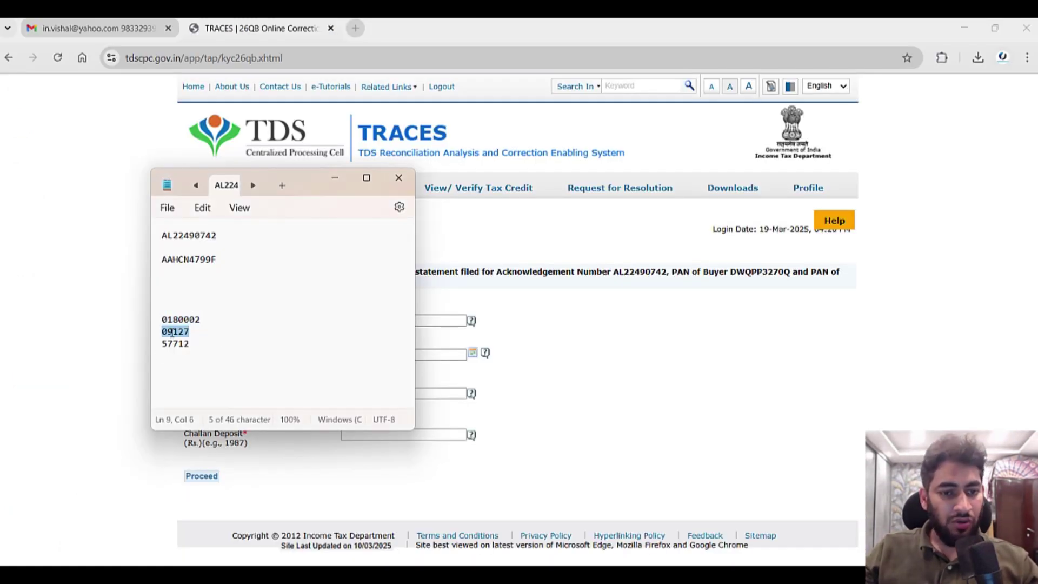
key("ctrl+c")
key("alt+Tab")
left_click(377, 398)
key("ctrl+v")
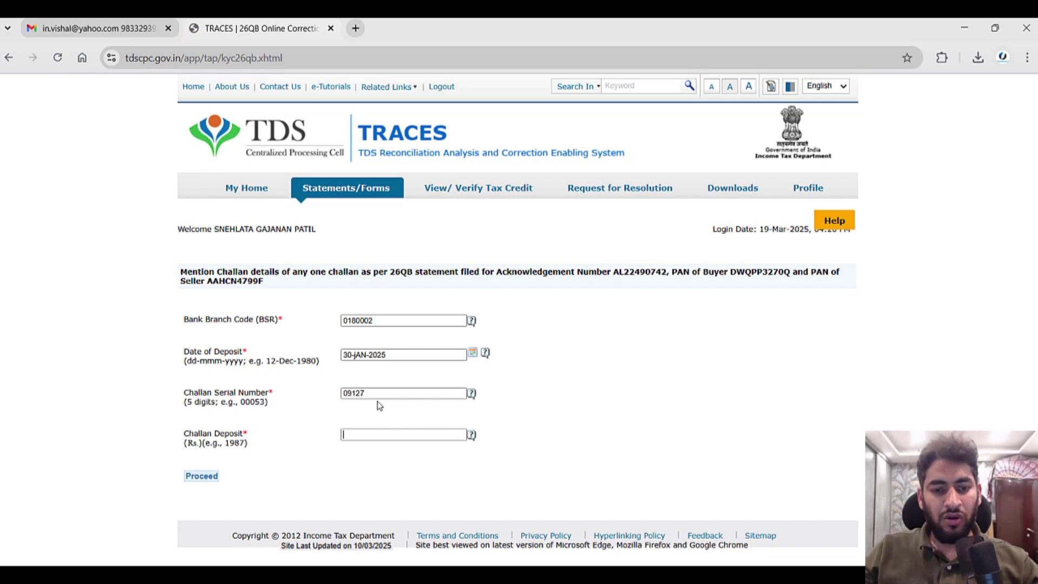
key("alt+Tab")
key("Down")
key("alt+Tab")
key("Tab")
Enter the deposit amount, submit the challan check, review the Step 1 details, then view Buyer Details.
type("5771")
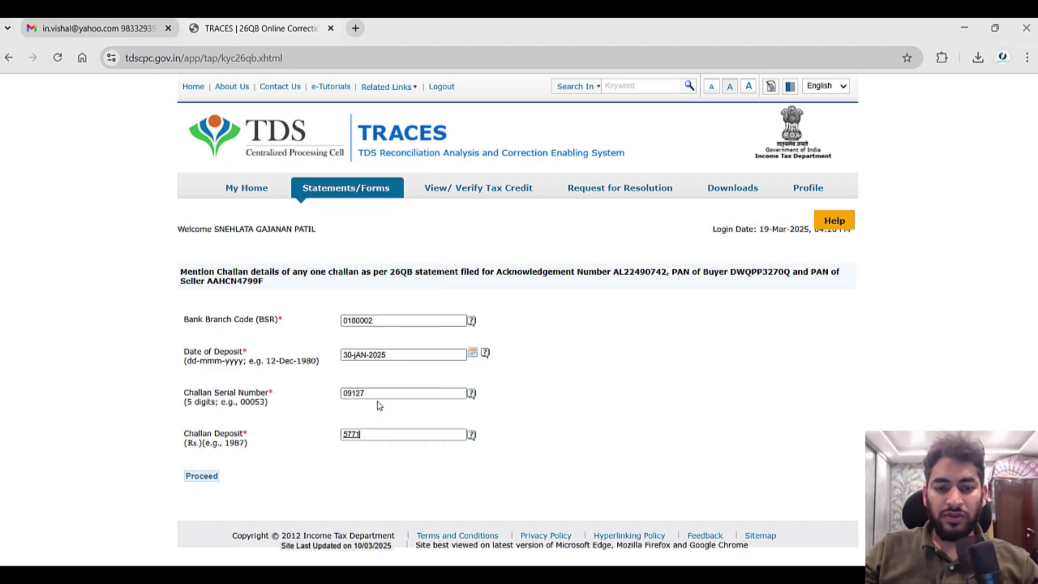
left_click(201, 475)
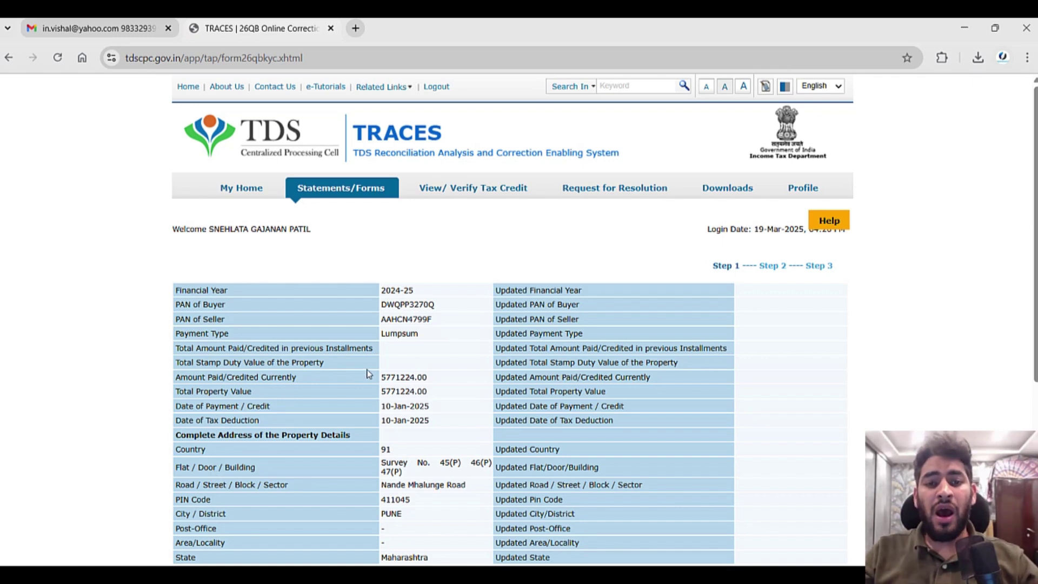
scroll(368, 373, "down", 3)
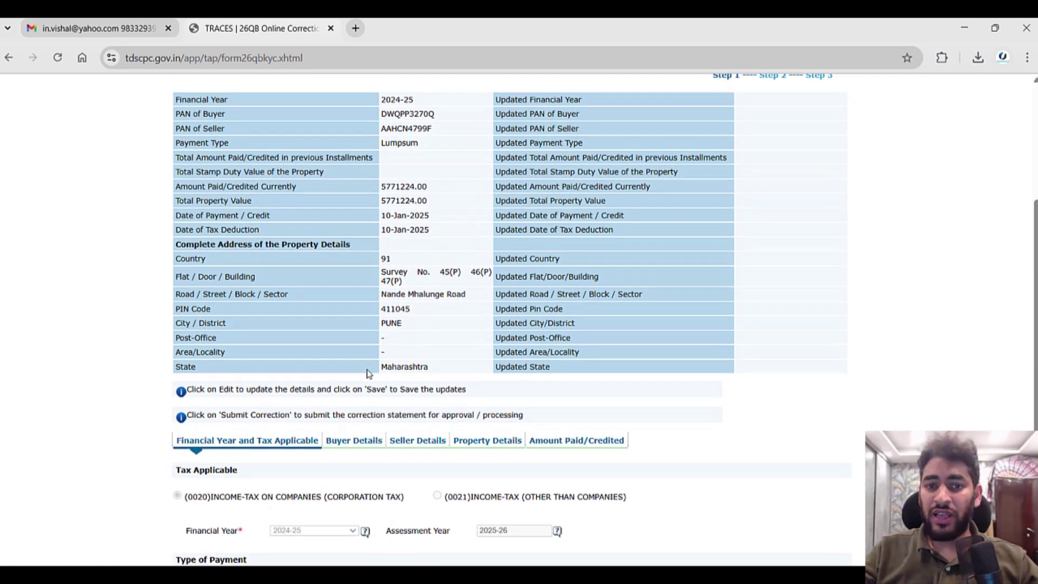
scroll(367, 373, "down", 2)
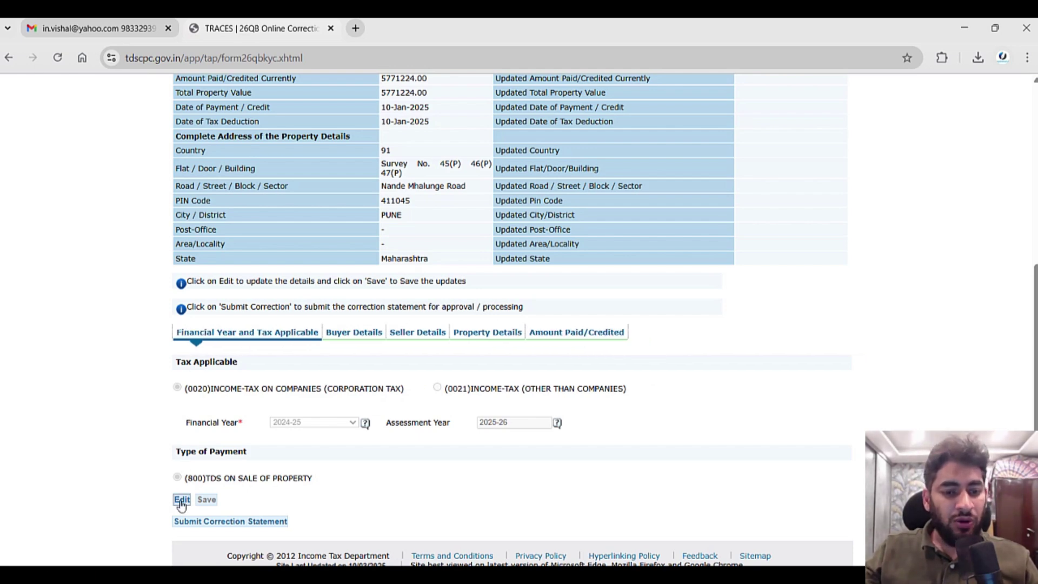
left_click(354, 332)
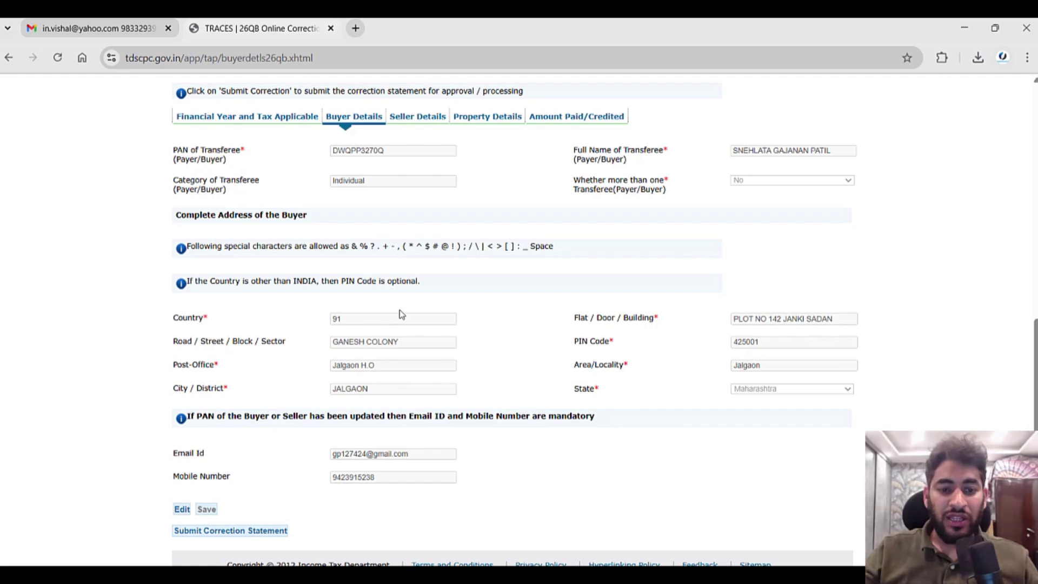
Review the Seller Details tab of the 26QB statement.
left_click(418, 117)
mouse_move(452, 273)
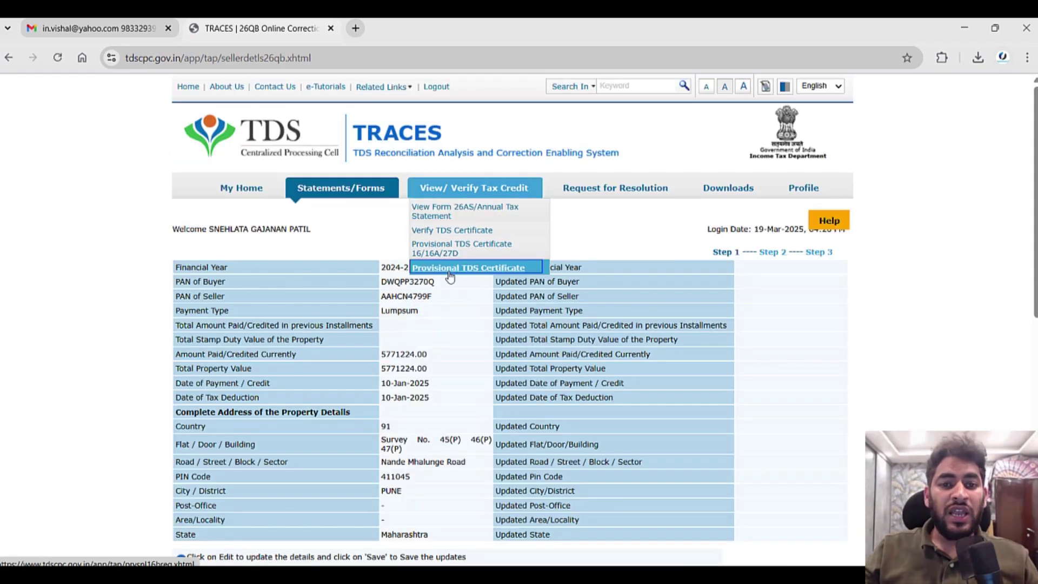
scroll(450, 277, "down", 1)
scroll(450, 277, "down", 7)
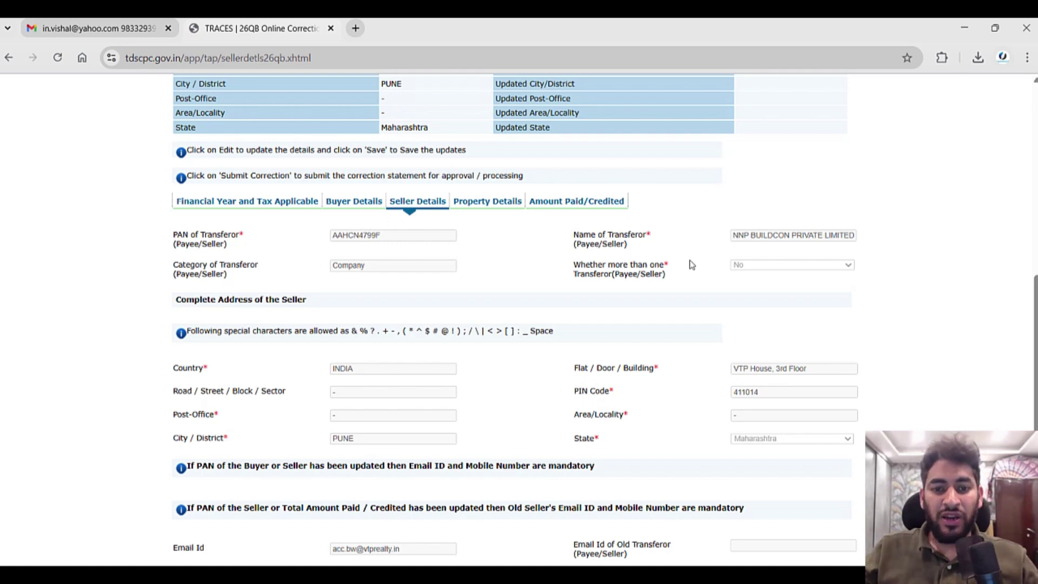
scroll(691, 265, "down", 2)
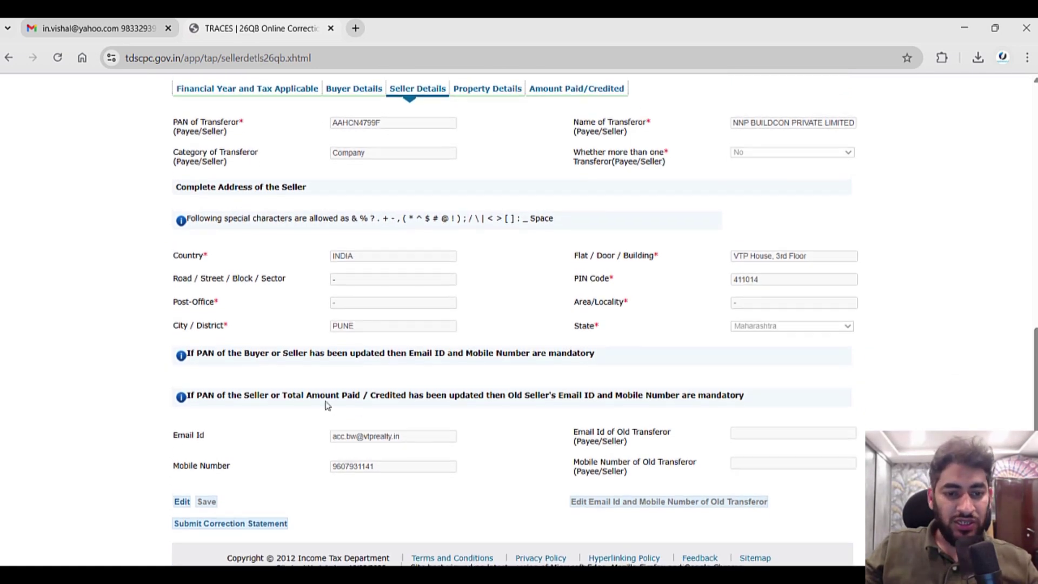
scroll(489, 91, "up", 1)
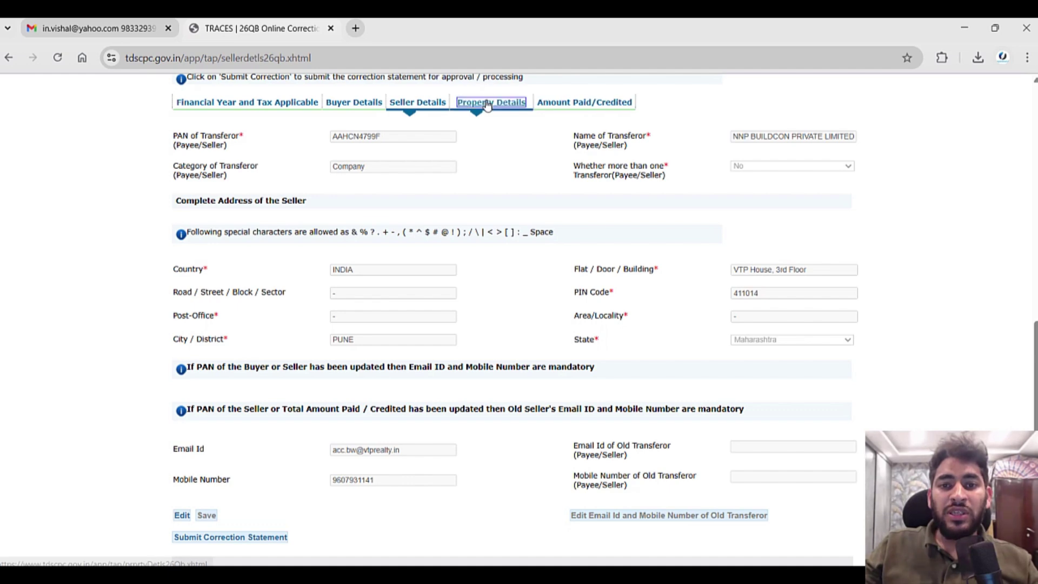
Open Property Details for editing and acknowledge the AO-approval notice.
left_click(490, 102)
scroll(923, 328, "down", 5)
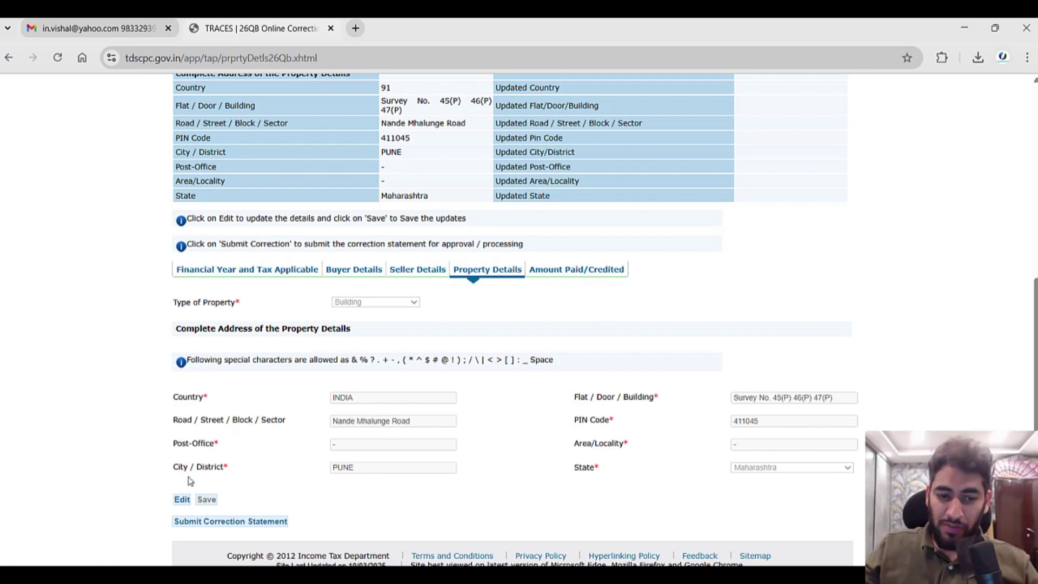
left_click(182, 499)
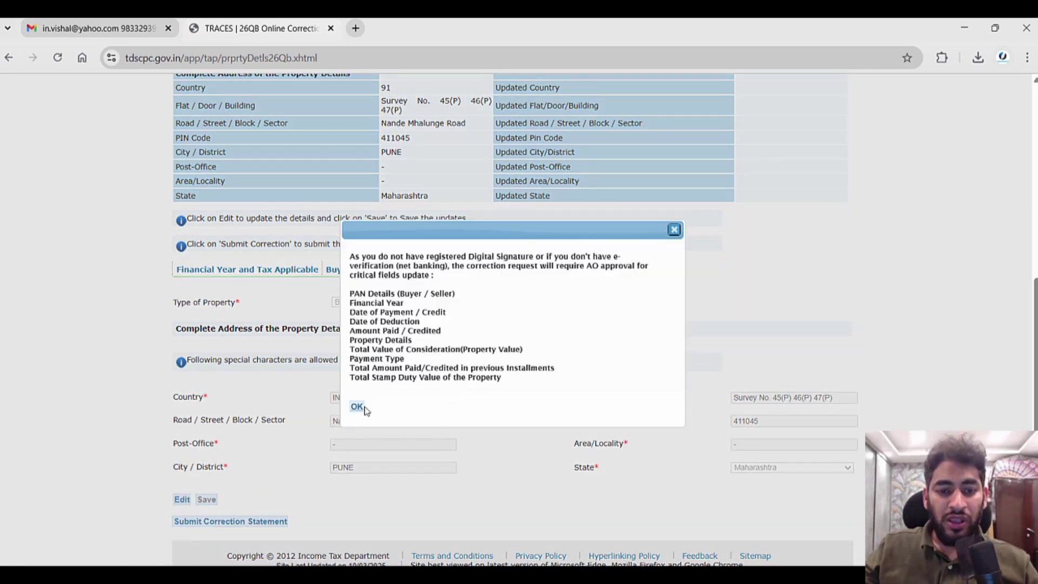
left_click(358, 408)
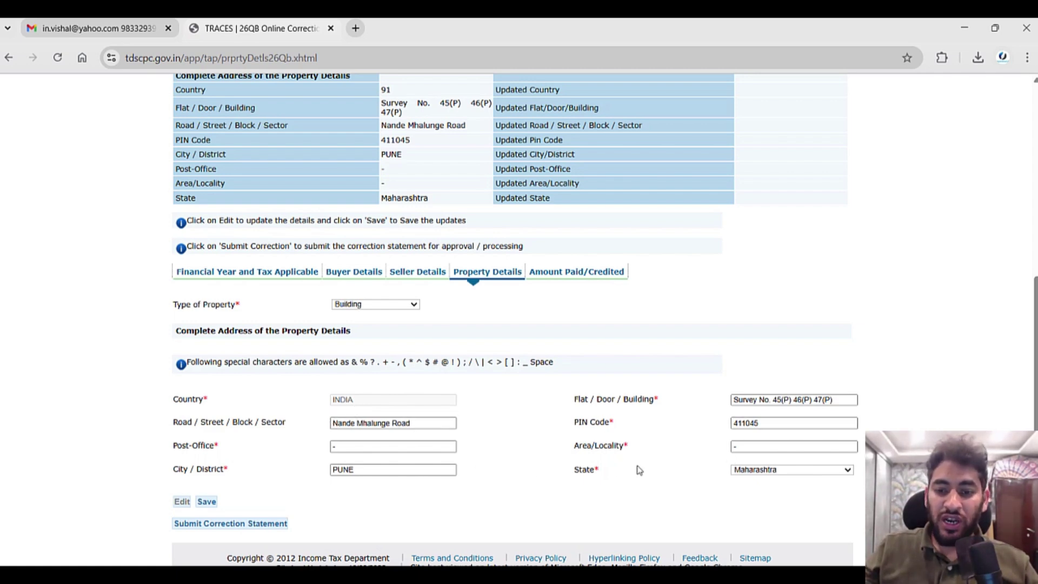
Open the Amount Paid/Credited tab in edit mode, accepting the AO-approval notice.
left_click(576, 271)
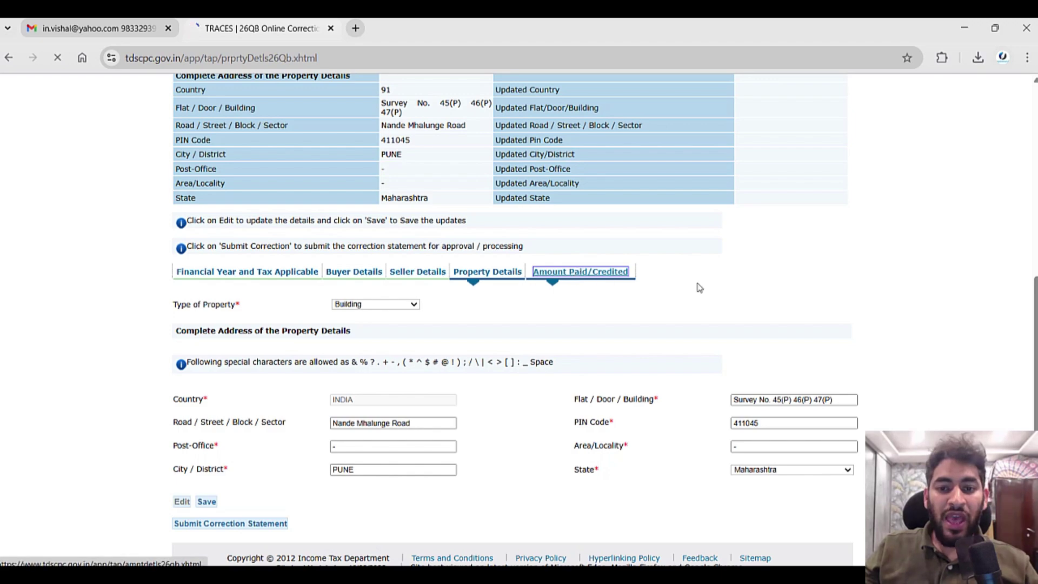
scroll(833, 319, "down", 10)
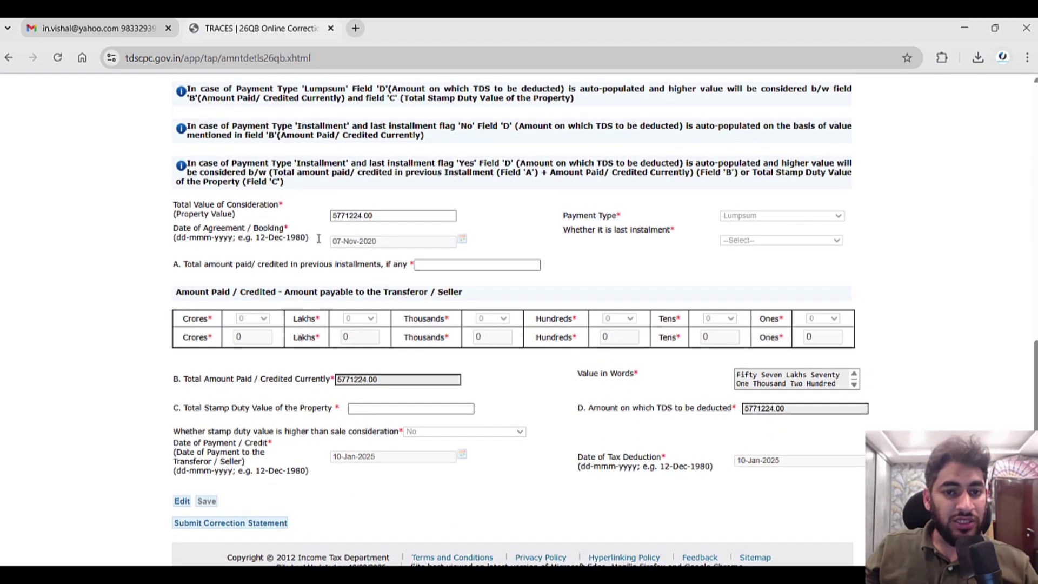
left_click(182, 501)
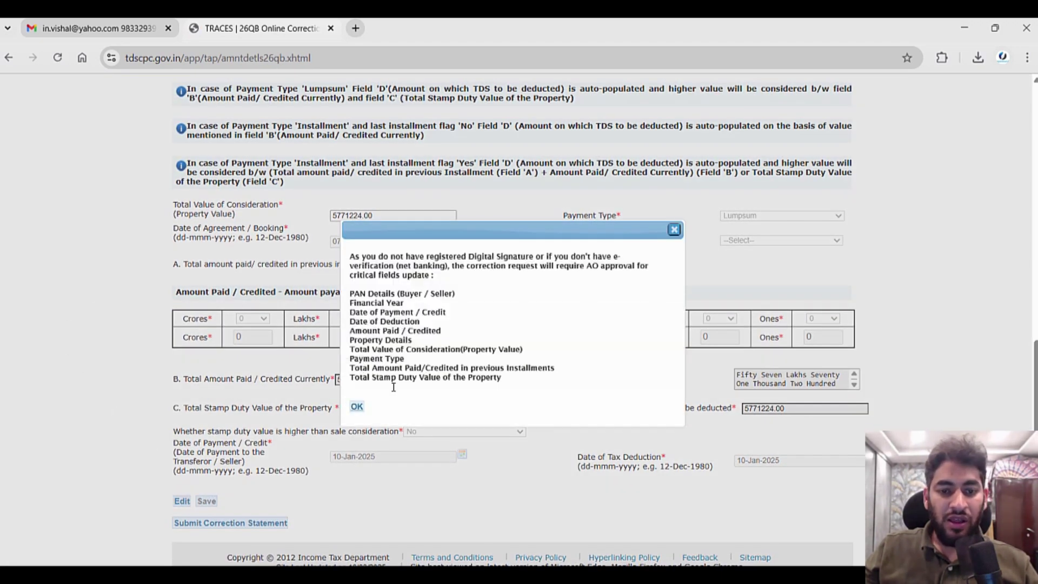
left_click(357, 407)
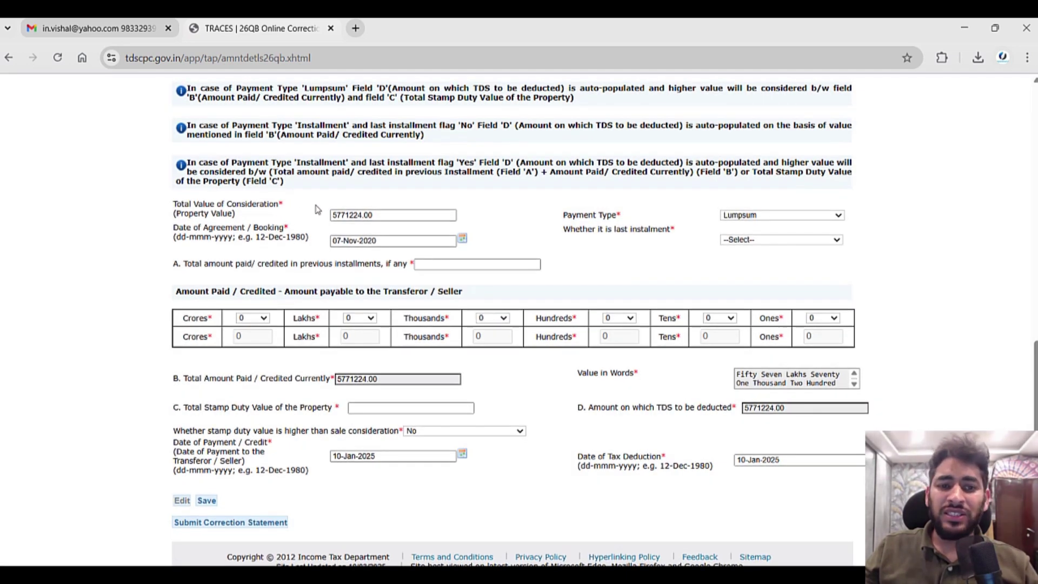
Review the consideration fields, keeping Lumpsum as the payment type.
left_click_drag(196, 206, 231, 214)
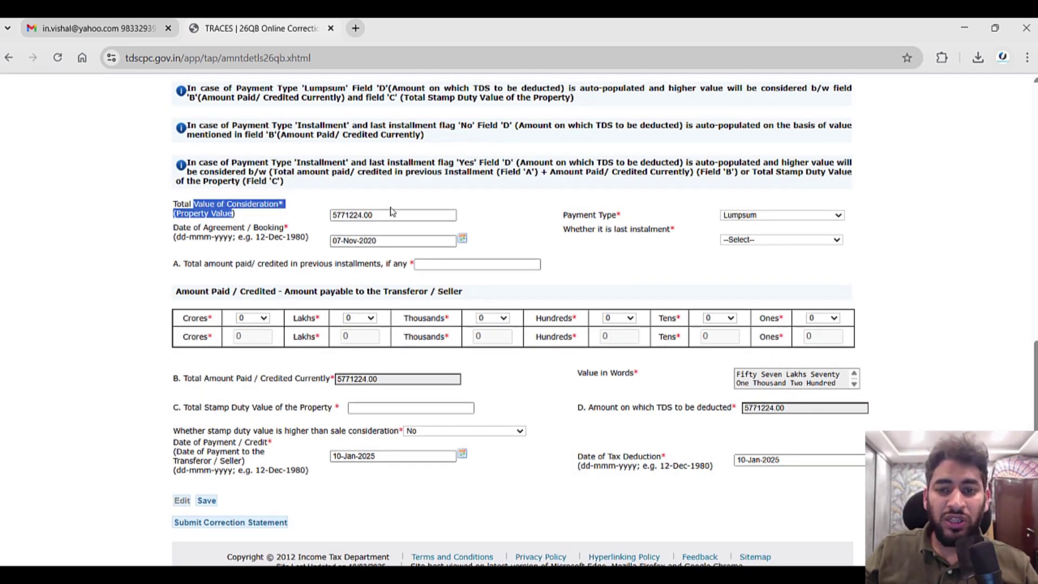
left_click(792, 215)
left_click(792, 215)
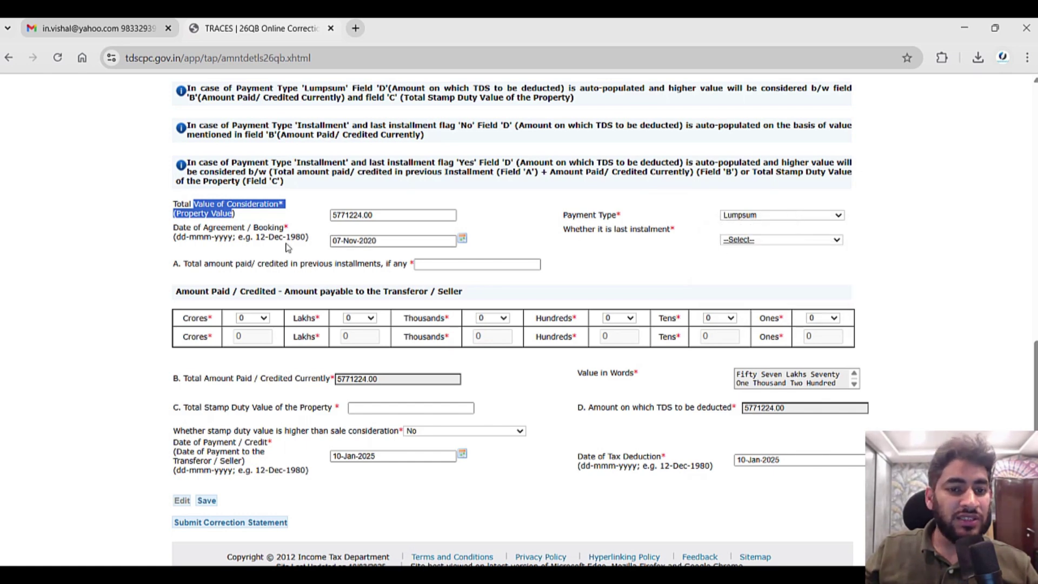
left_click_drag(213, 229, 287, 263)
left_click(451, 265)
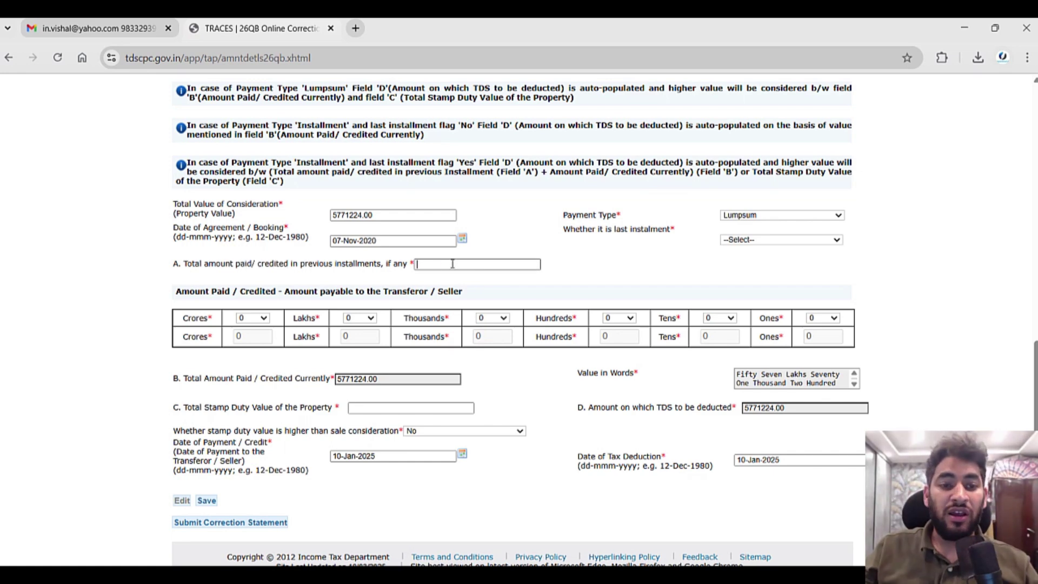
Inspect the crores, lakhs, thousands and hundreds amount dropdowns, with the total showing 0.00.
left_click_drag(199, 296, 333, 292)
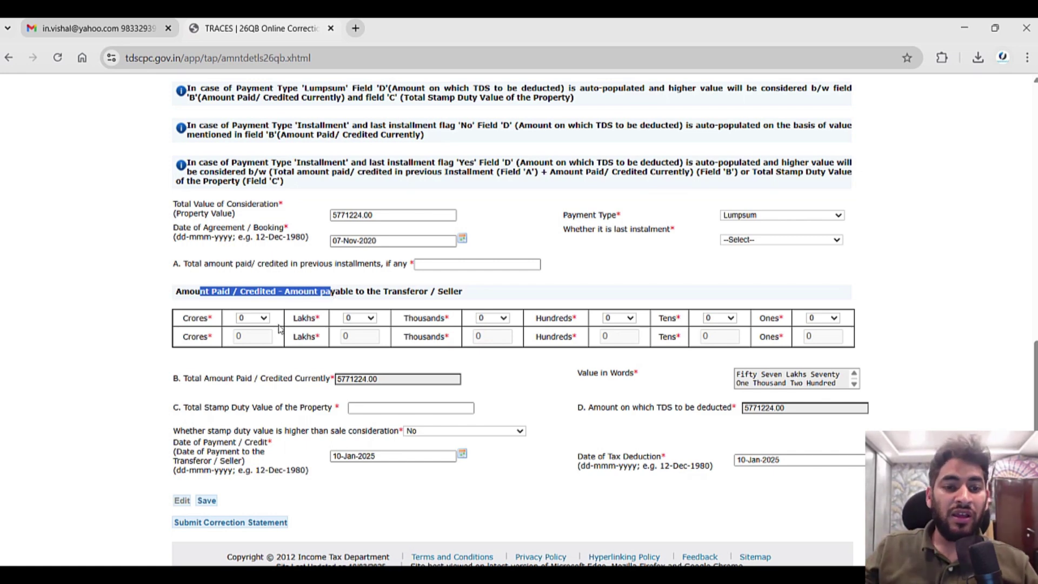
left_click(252, 318)
left_click(252, 319)
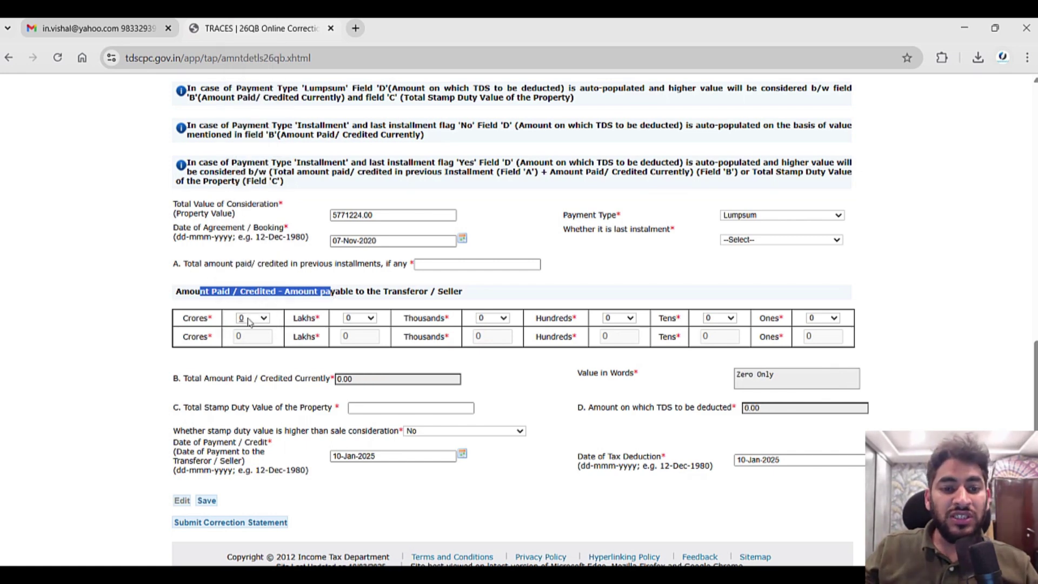
left_click(350, 319)
left_click(350, 321)
left_click(494, 320)
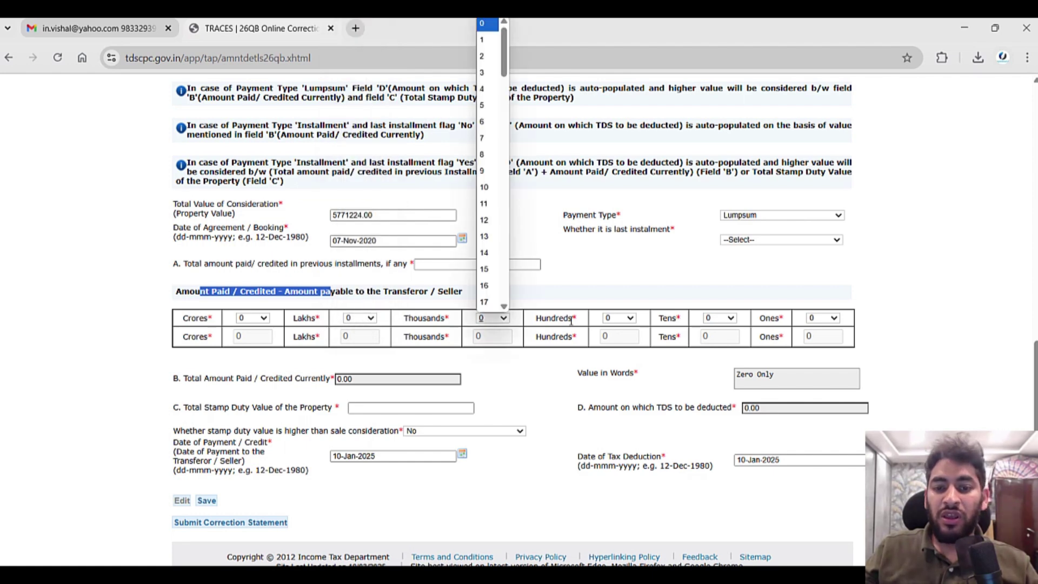
left_click(609, 323)
left_click(609, 324)
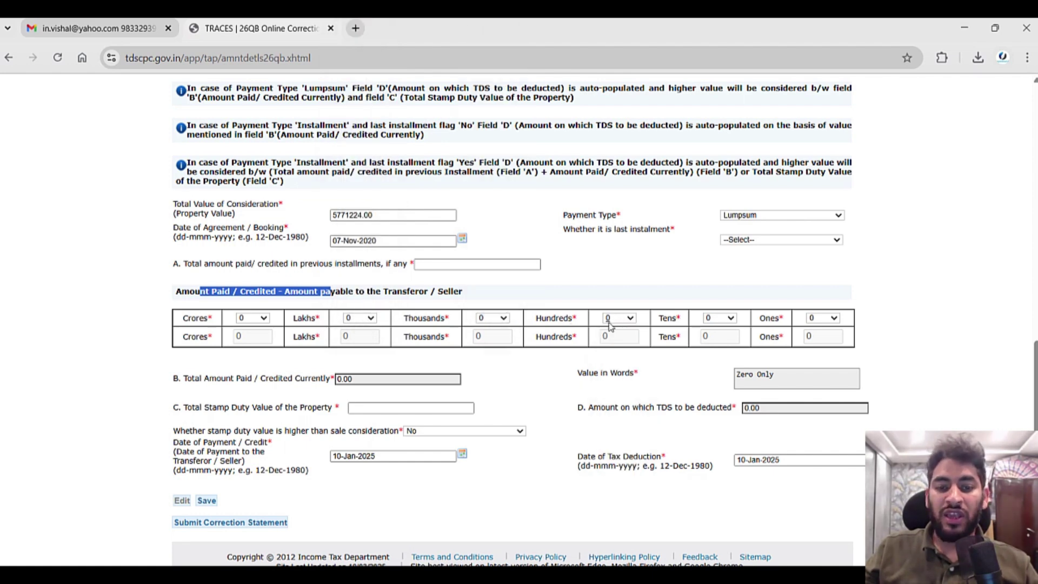
double_click(371, 382)
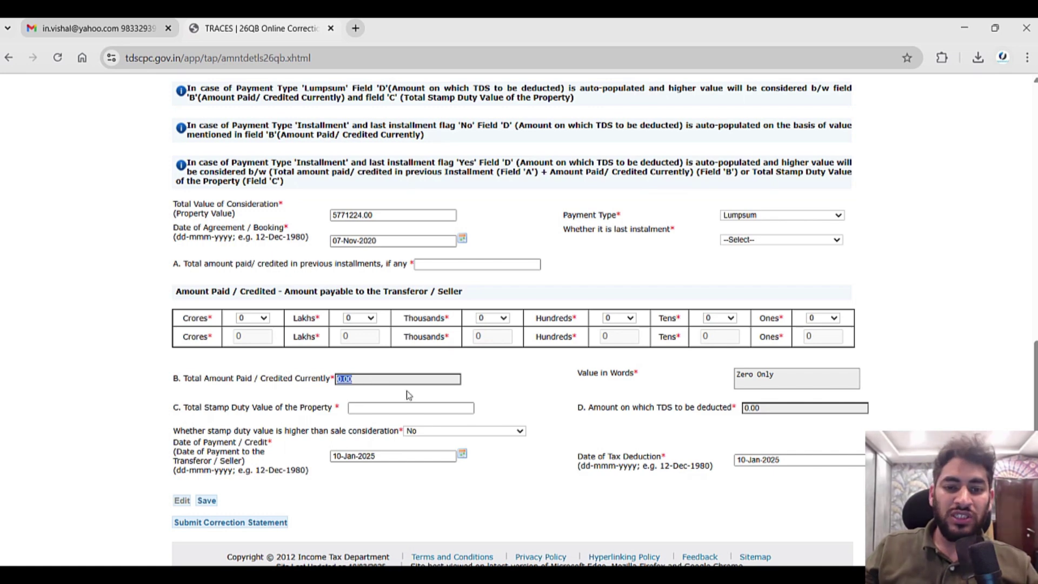
Set the amount to 4 lakhs (400000.00) and save.
left_click(353, 322)
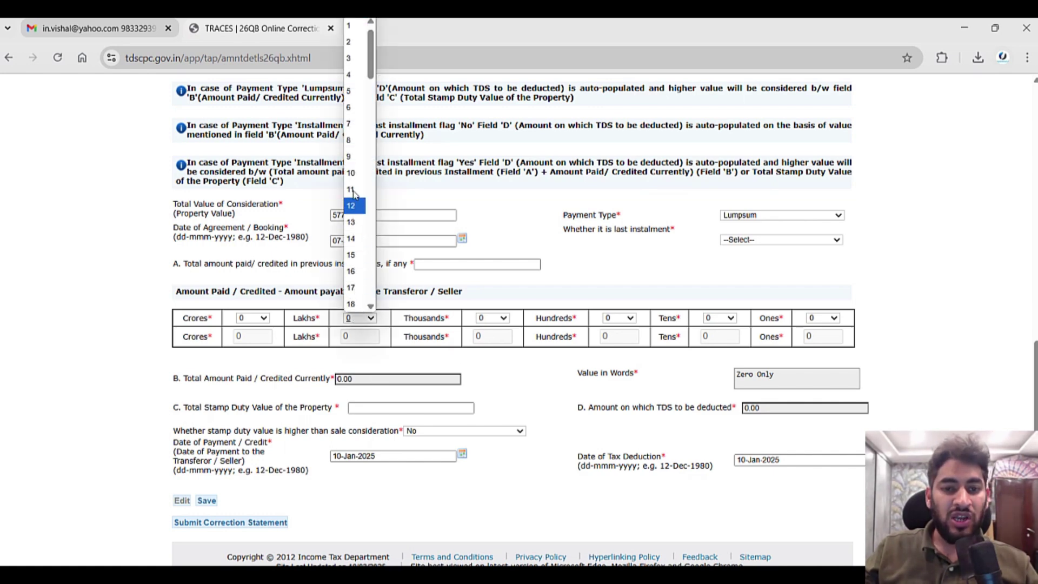
left_click(352, 75)
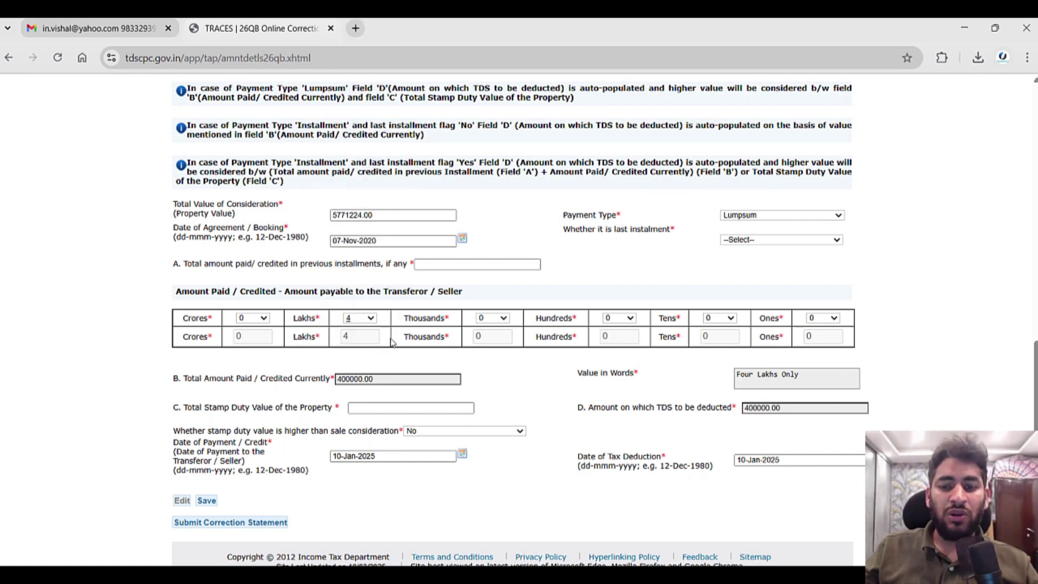
left_click(207, 500)
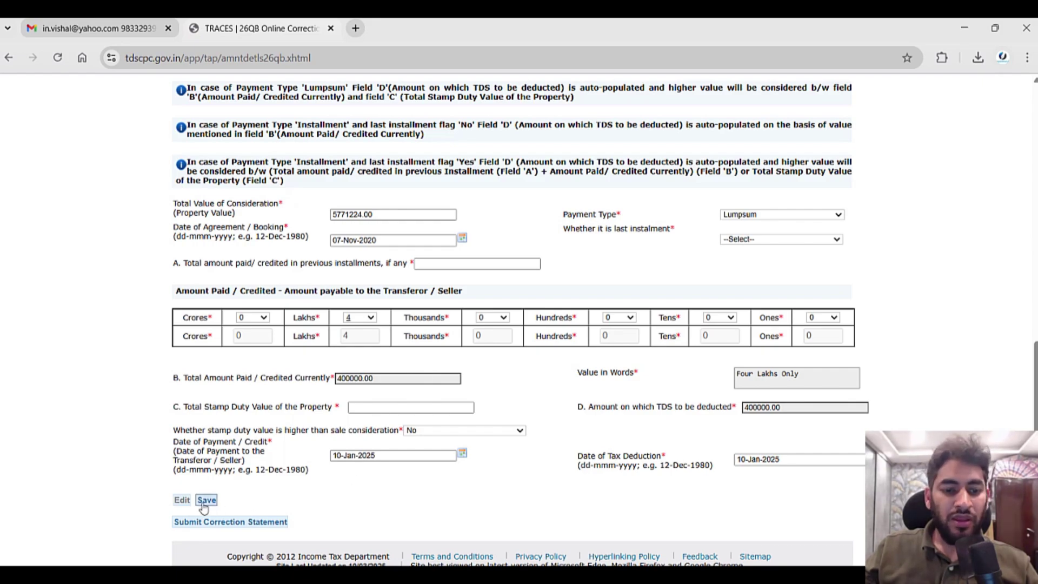
Scroll through the correction form and bring up the Acrobat guide preview from the taskbar.
scroll(565, 351, "up", 5)
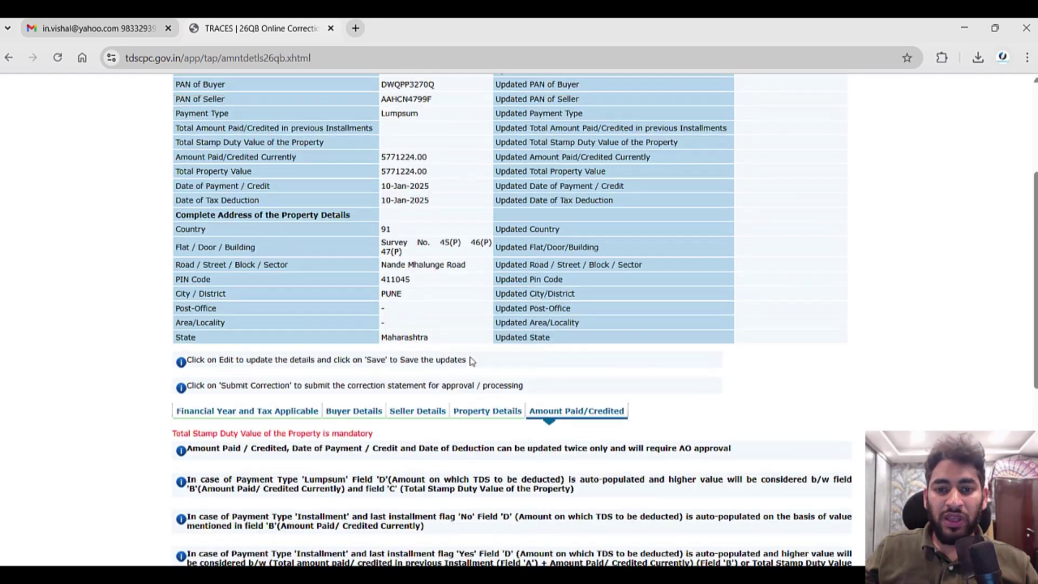
scroll(470, 296, "down", 7)
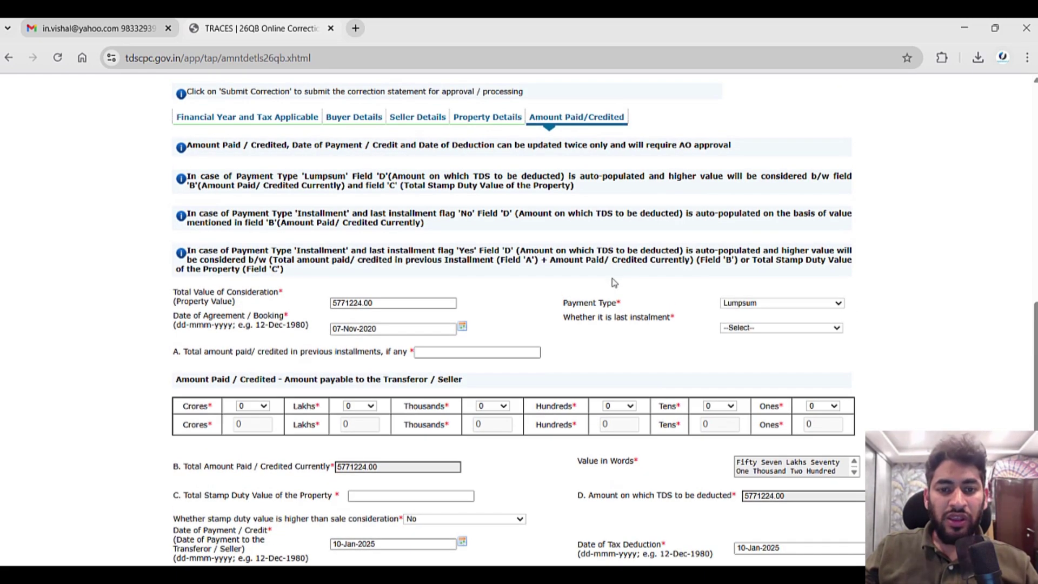
scroll(615, 283, "down", 3)
scroll(640, 307, "down", 1)
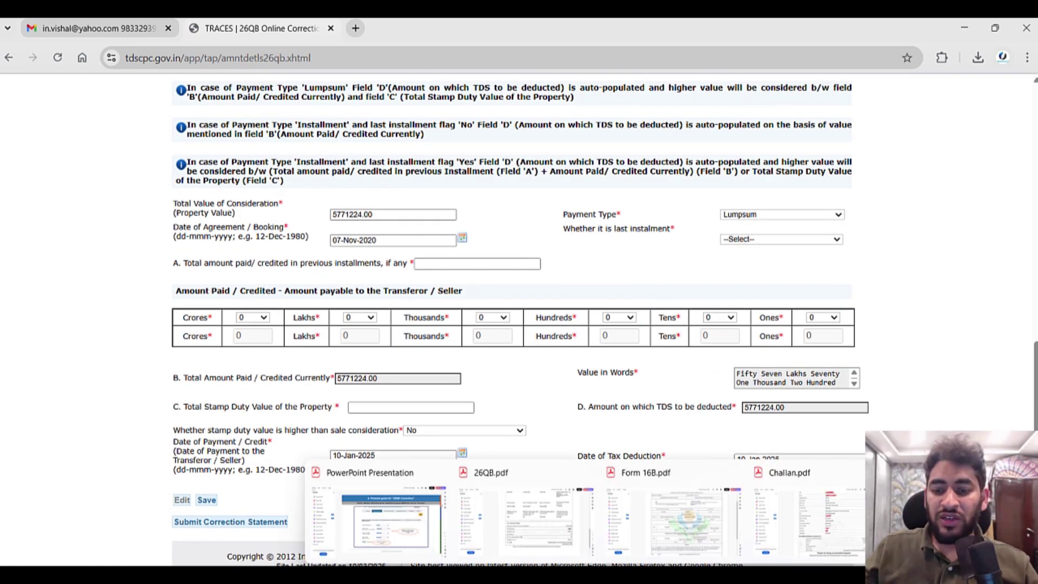
mouse_move(600, 574)
mouse_move(670, 574)
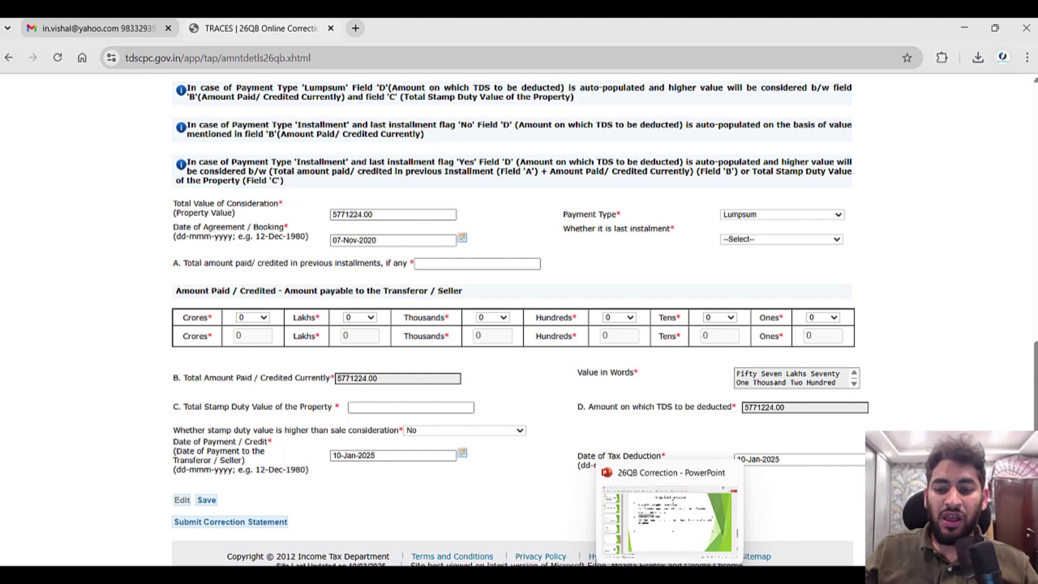
Open the 26QB correction guide PDF and scroll past the Submit Correction Statement slide.
left_click(418, 522)
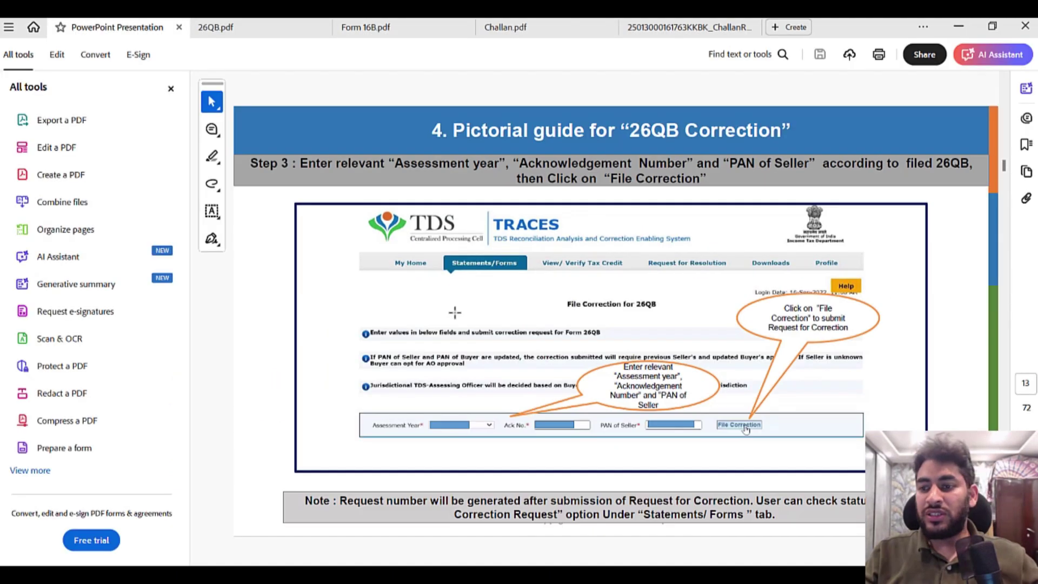
scroll(455, 312, "down", 10)
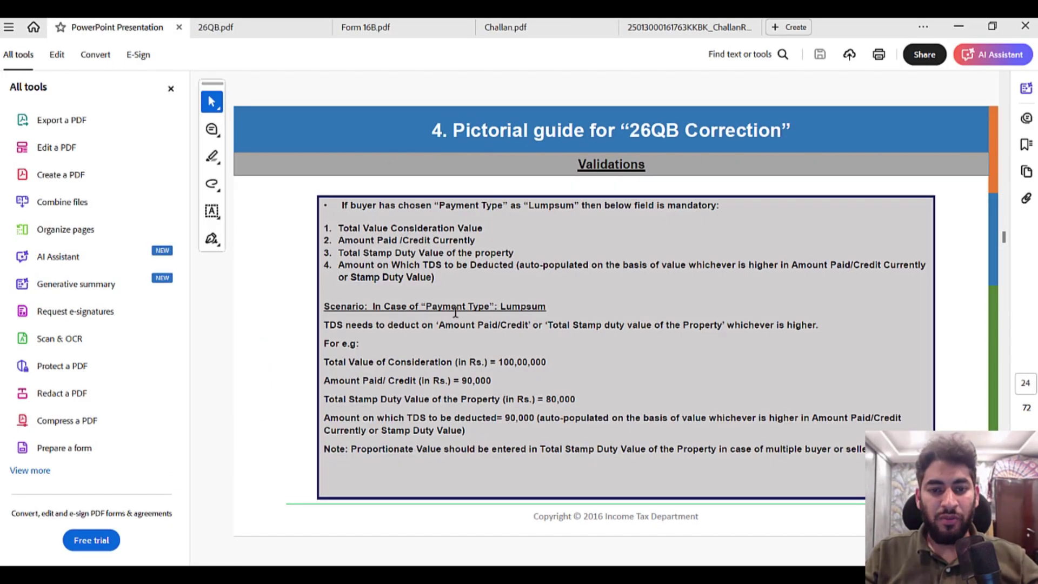
scroll(455, 312, "up", 2)
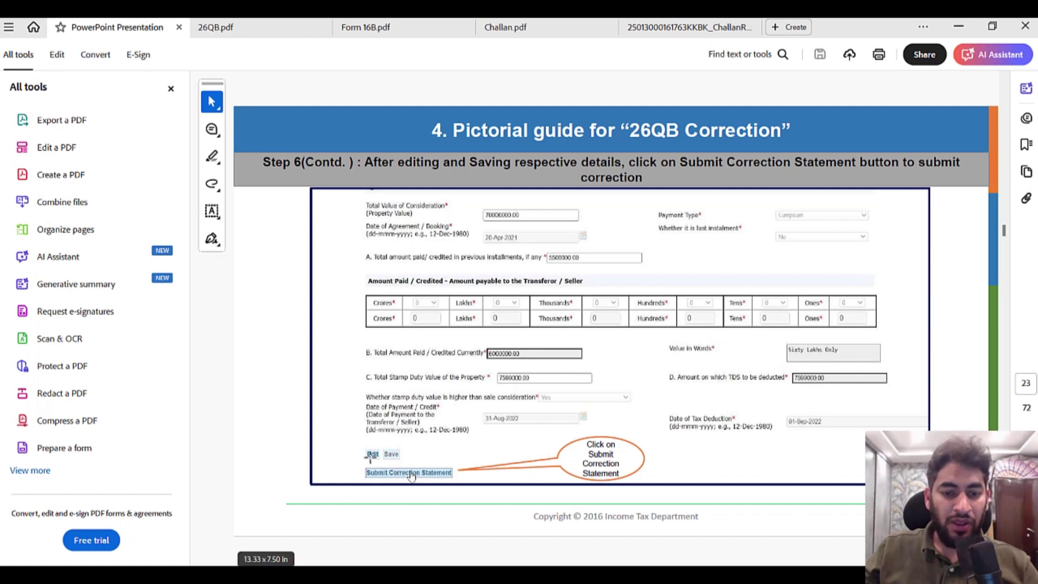
left_click_drag(360, 460, 463, 484)
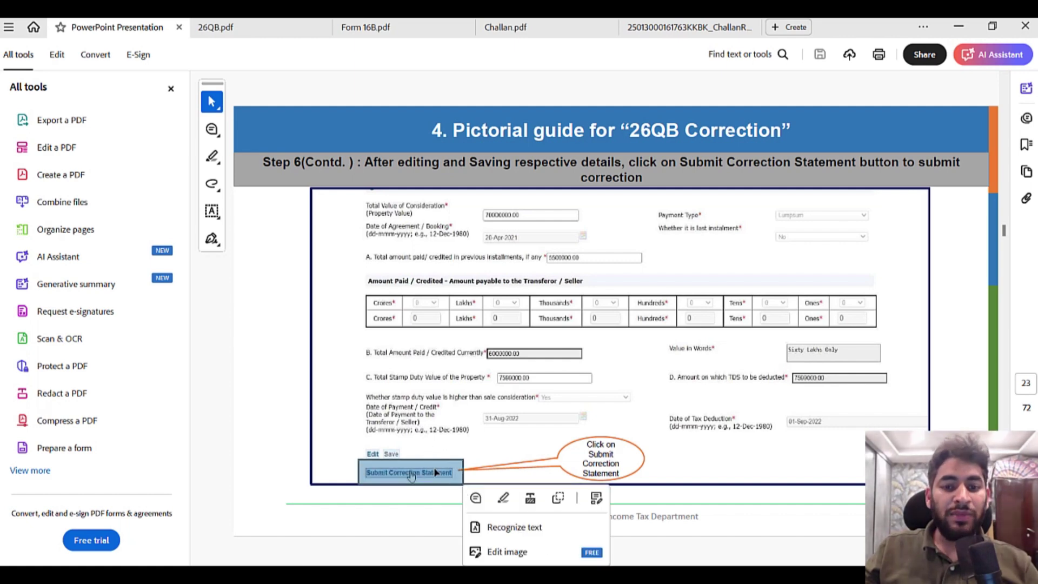
scroll(432, 466, "down", 4)
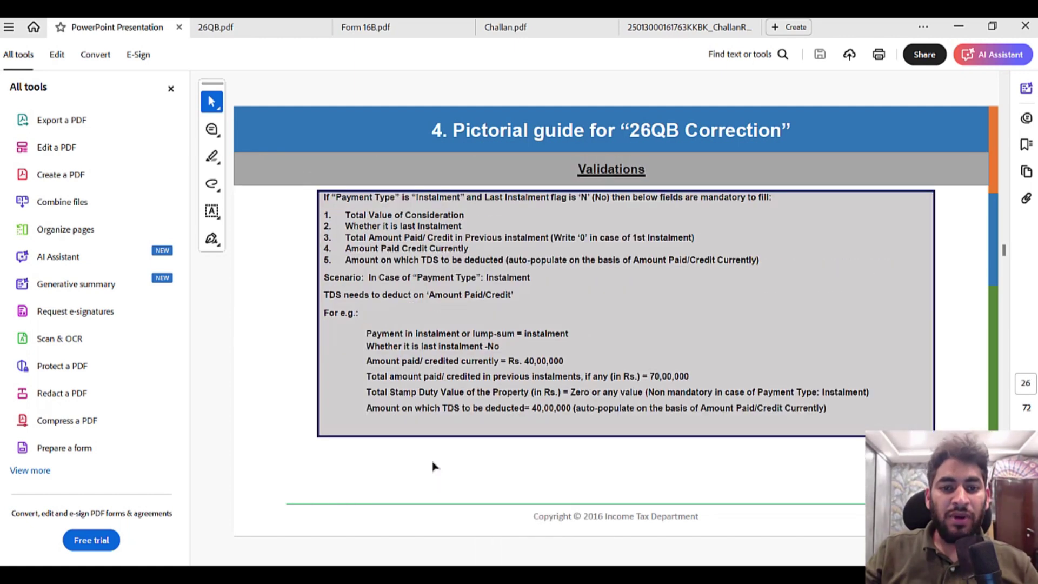